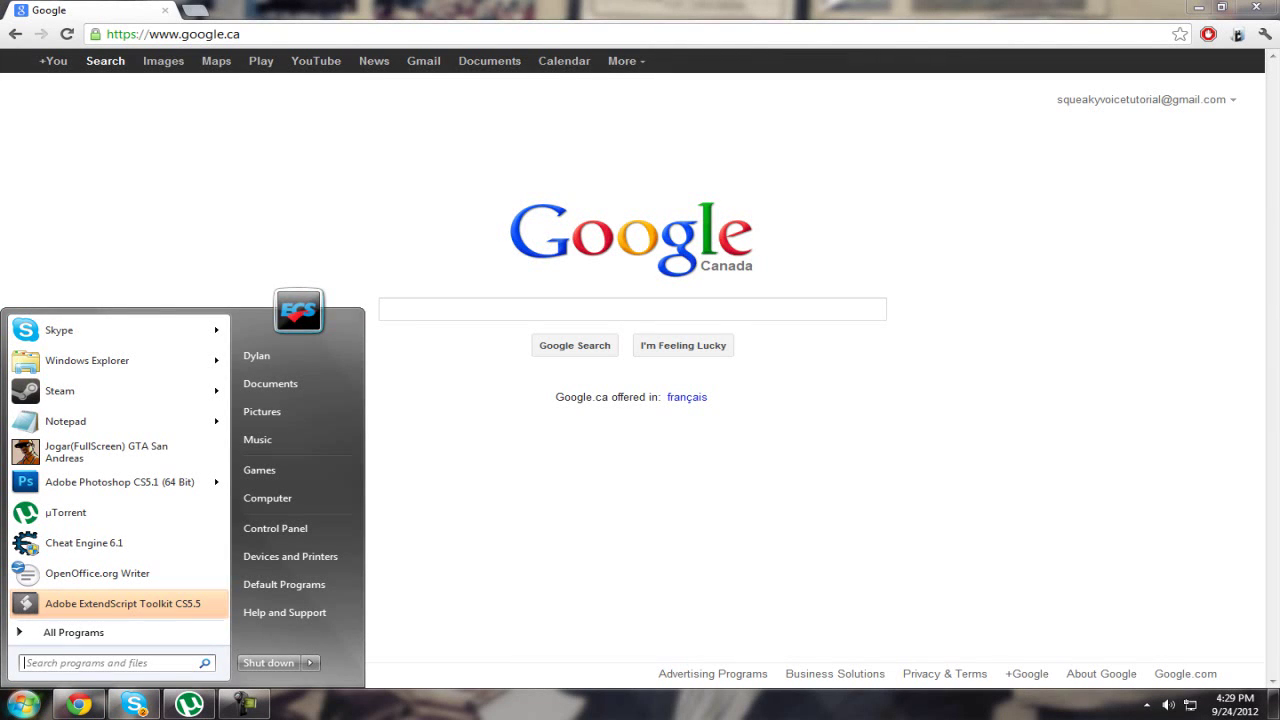
Open a Command Prompt window with cmd
left_click(108, 663)
left_click(23, 705)
left_click(23, 705)
type("cmd")
key("Return")
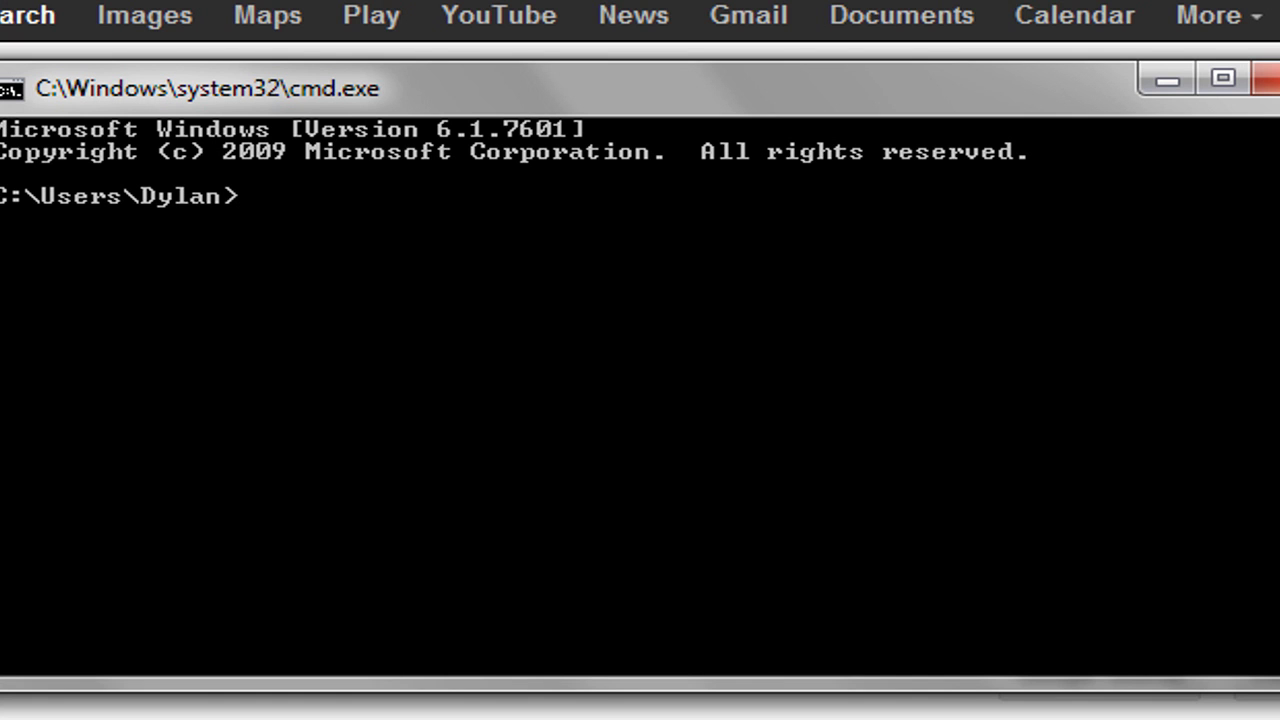
Run ipconfig and look up the default gateway of the Local Area Connection adapter
type("ipconfig")
key("Return")
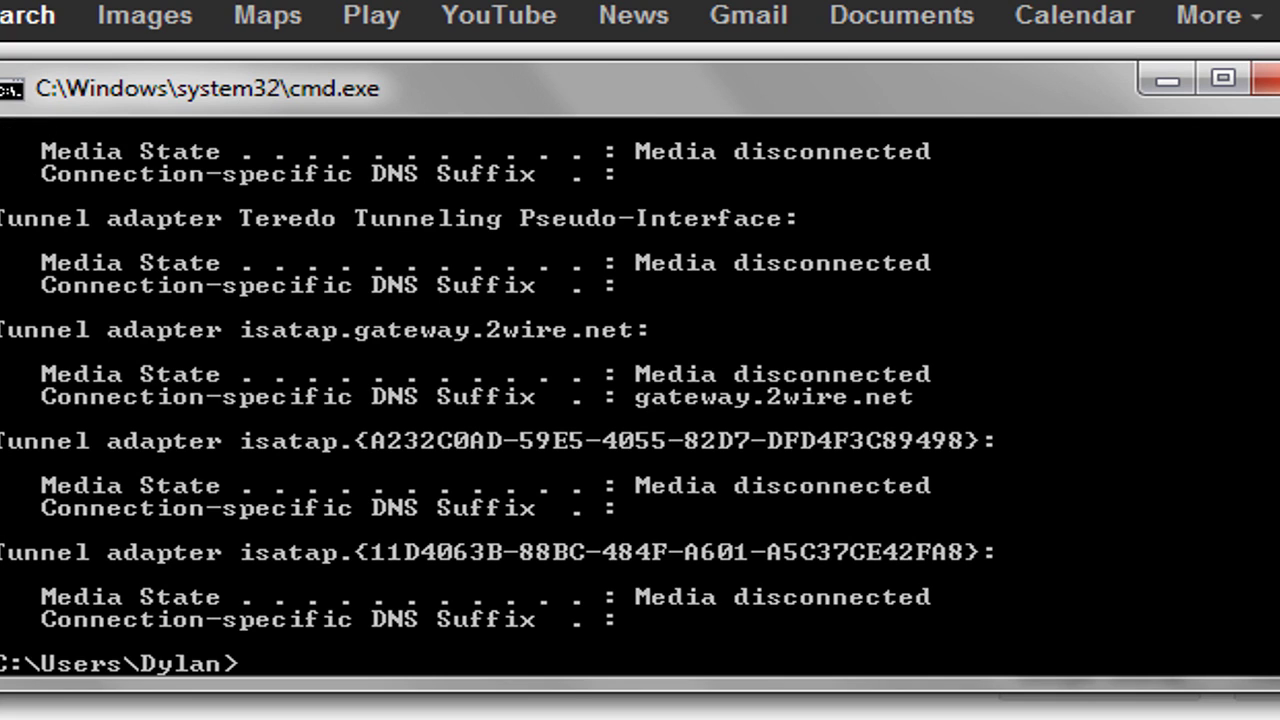
scroll(548, 398, "up", 6)
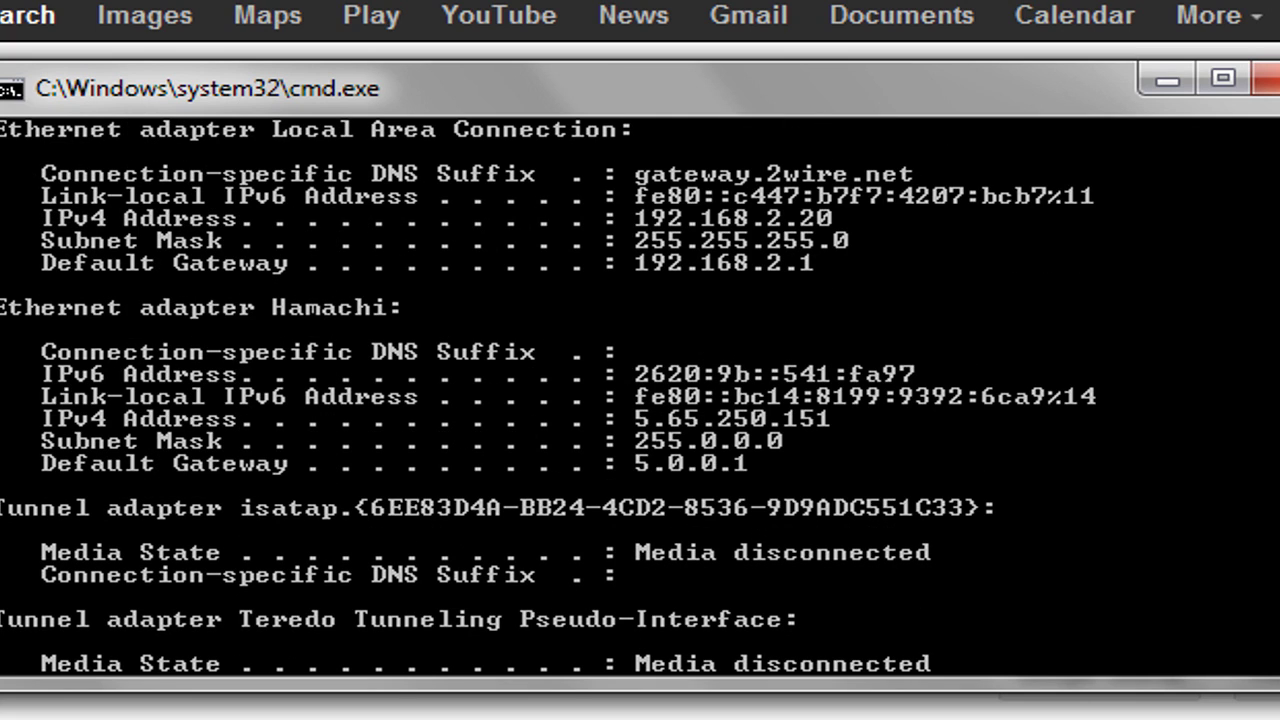
scroll(548, 398, "up", 3)
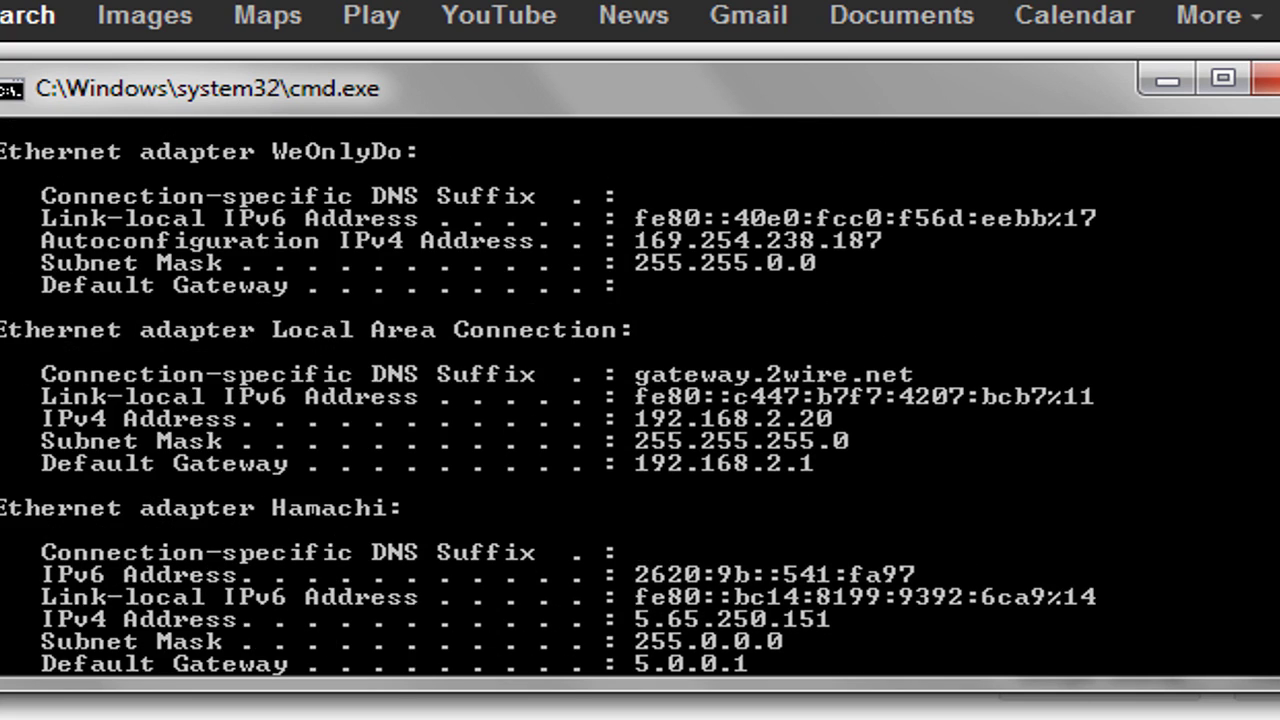
scroll(548, 398, "up", 1)
scroll(548, 398, "down", 1)
scroll(548, 398, "down", 1)
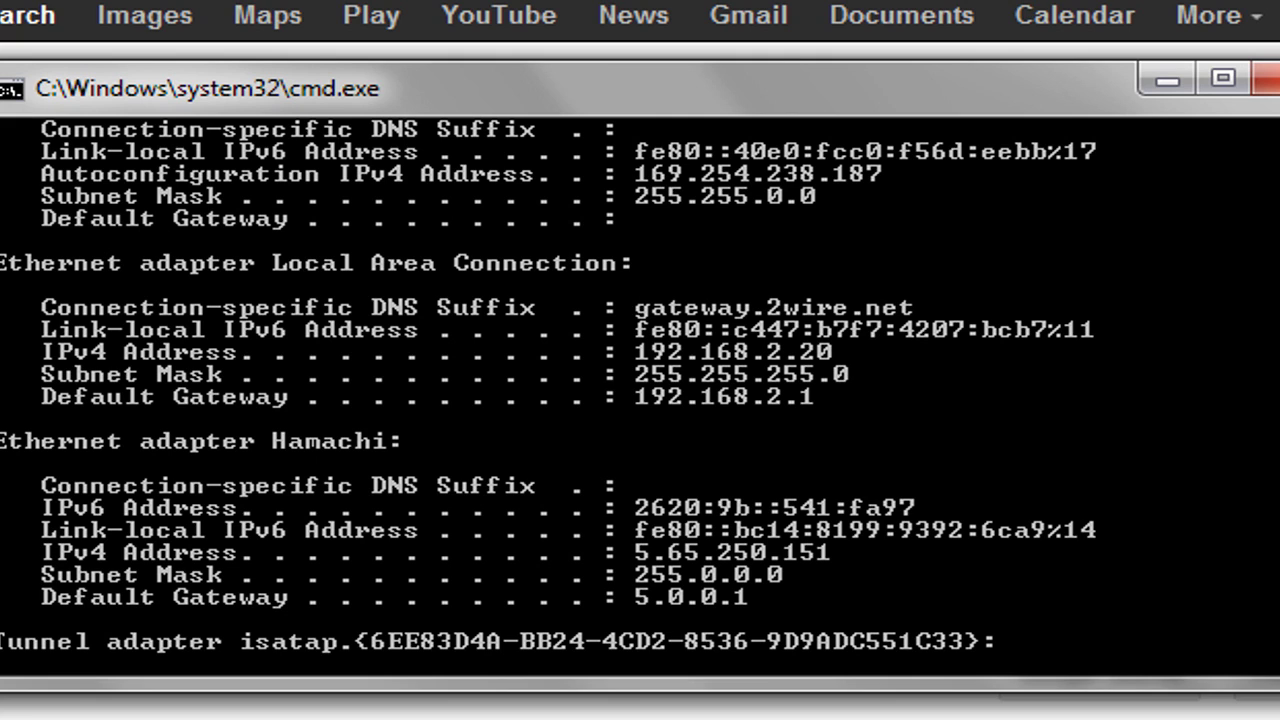
left_click(1166, 80)
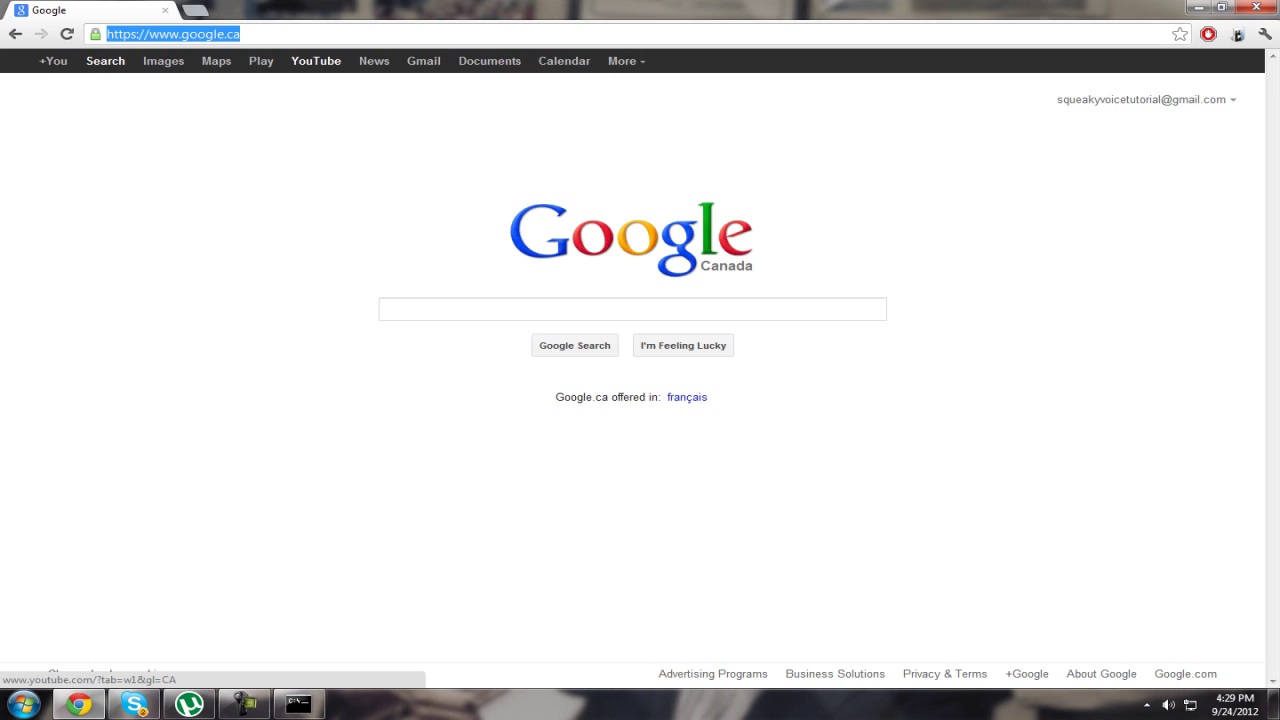
Open the router page at 192.168.2.1 and go to its firewall settings
type("192.16")
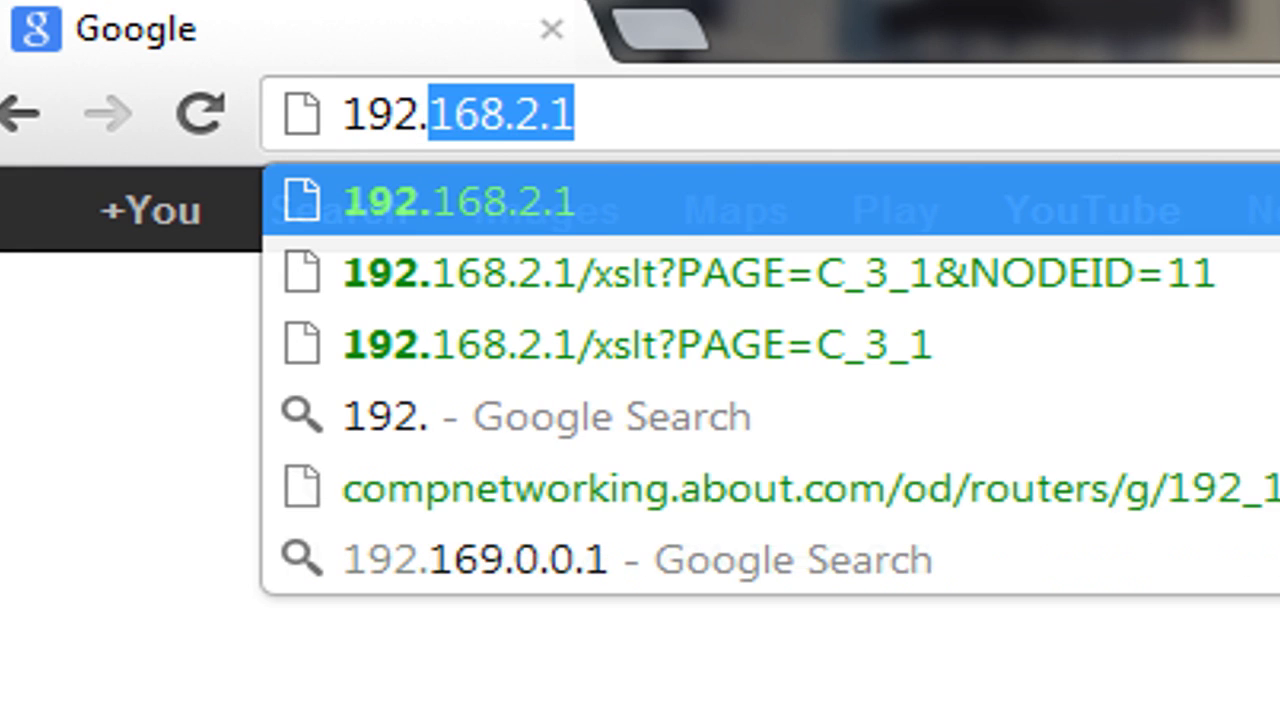
type("8.2.1")
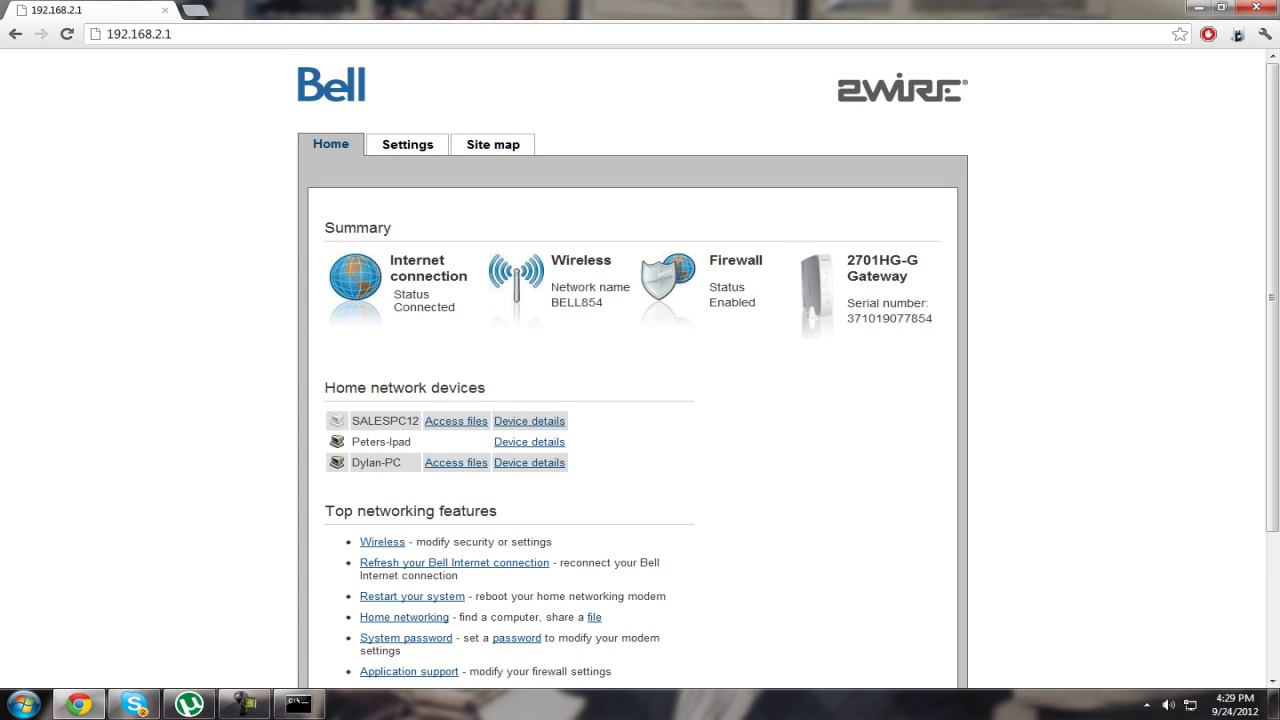
left_click(408, 144)
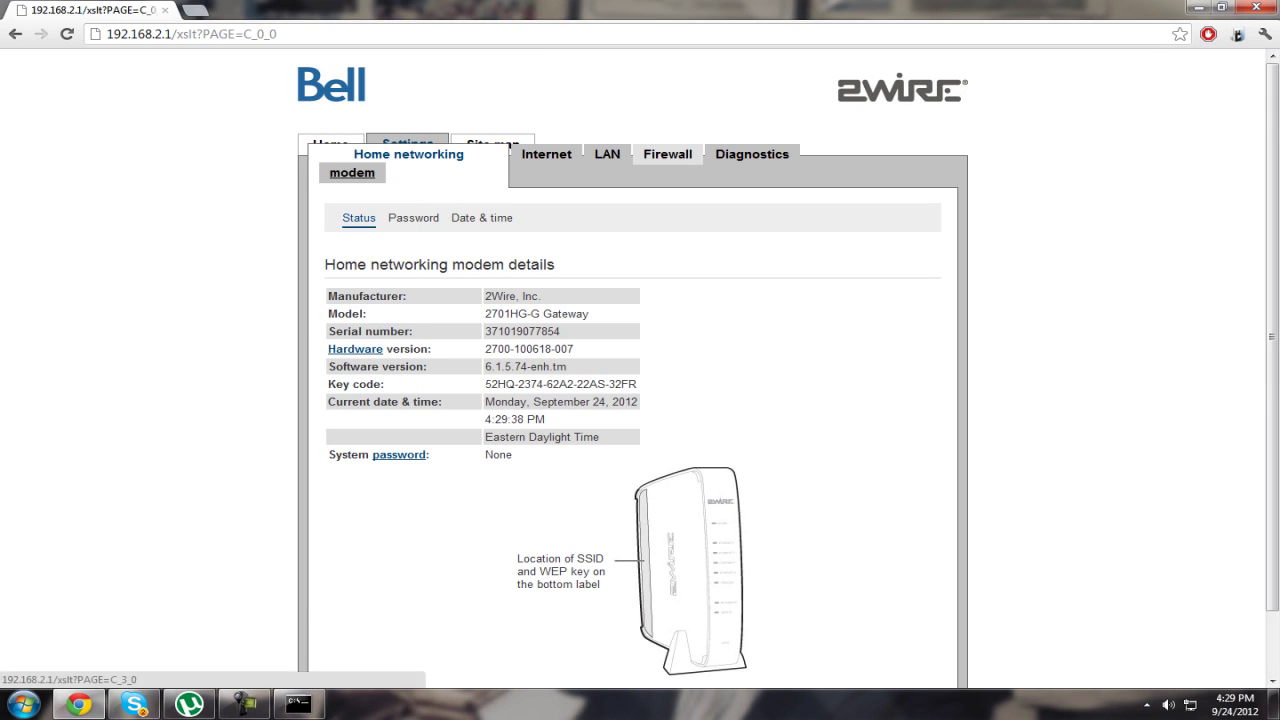
left_click(668, 154)
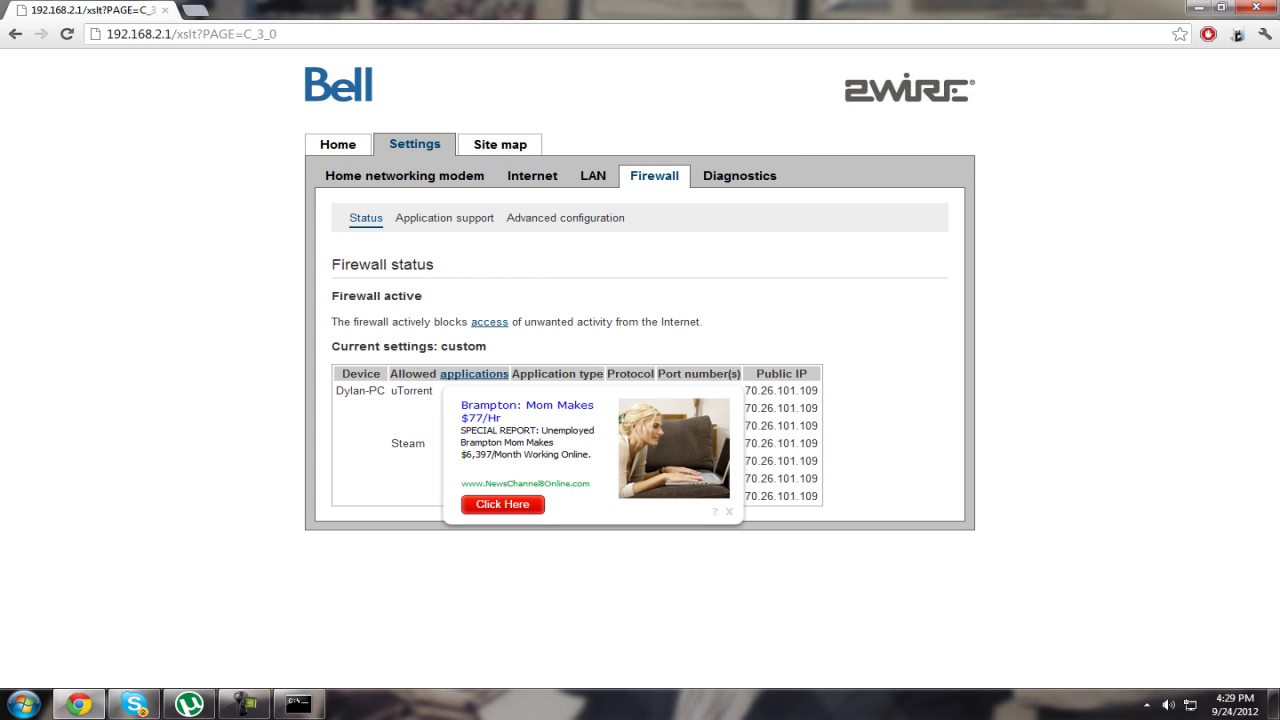
Switch to µTorrent and copy the port used for incoming connections from the Connection preferences
left_click(189, 704)
left_click(53, 25)
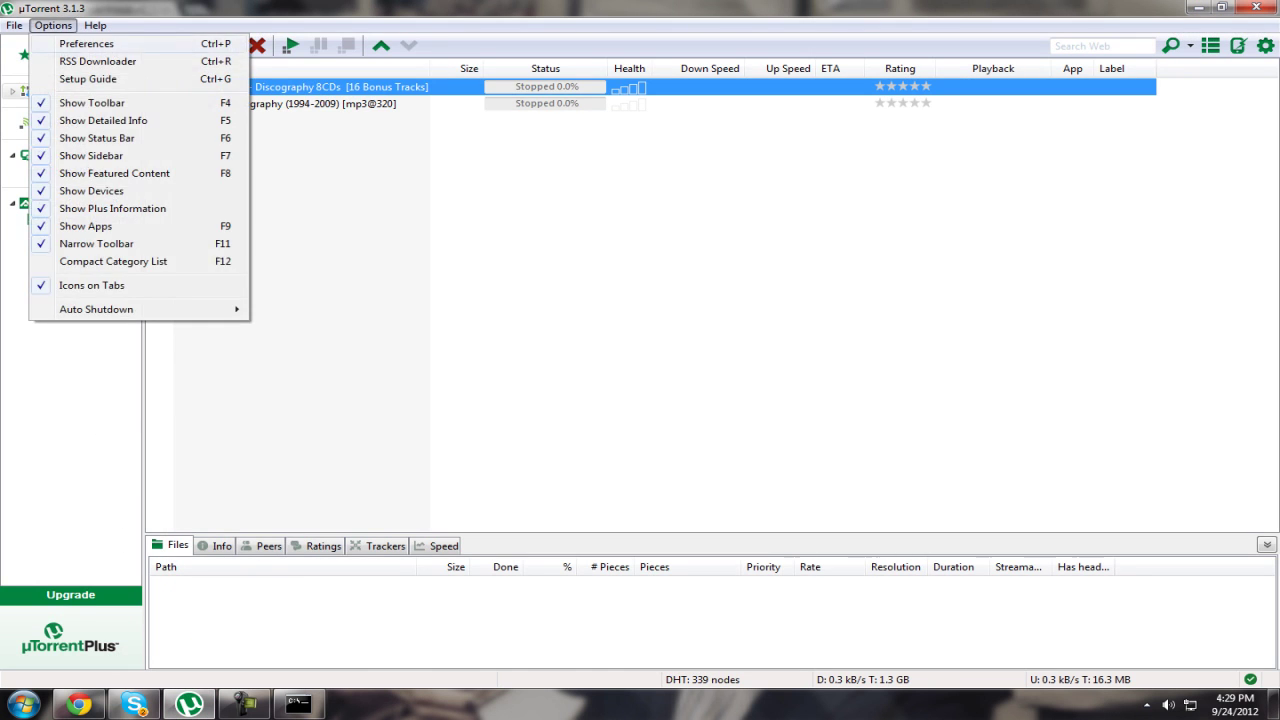
left_click(86, 44)
double_click(895, 171)
left_click(926, 171)
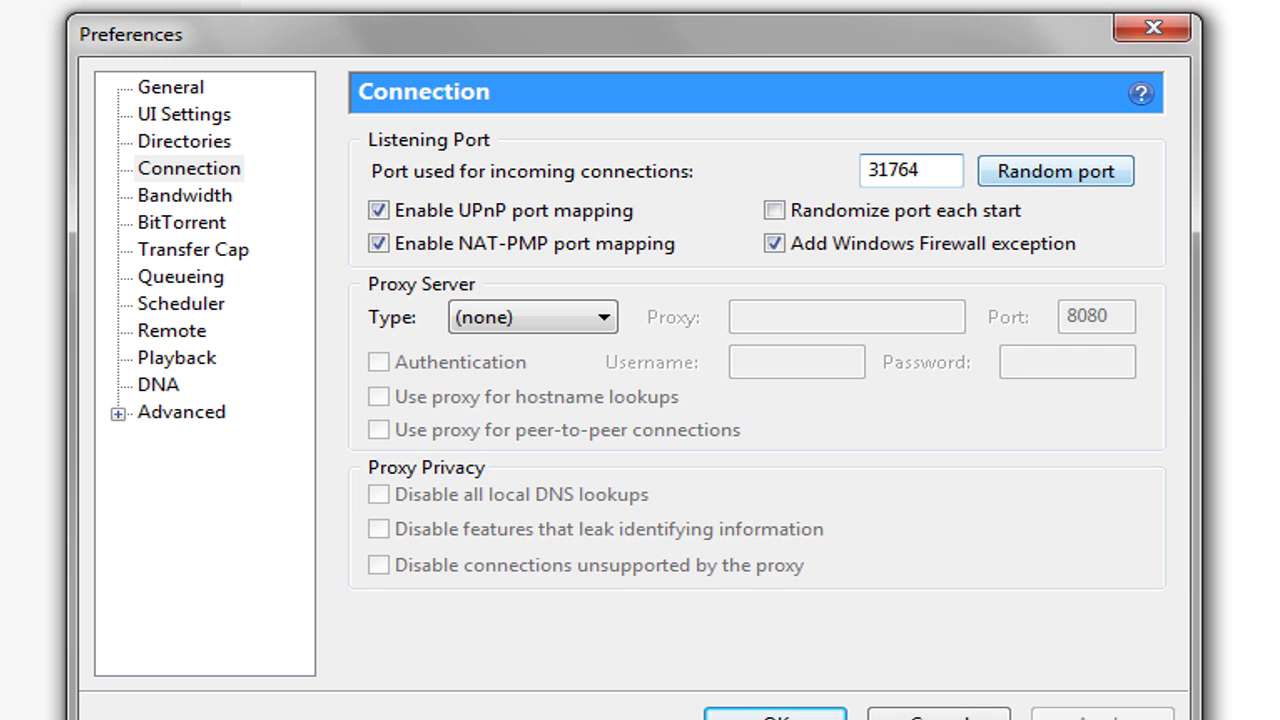
left_click_drag(924, 171, 866, 172)
right_click(930, 168)
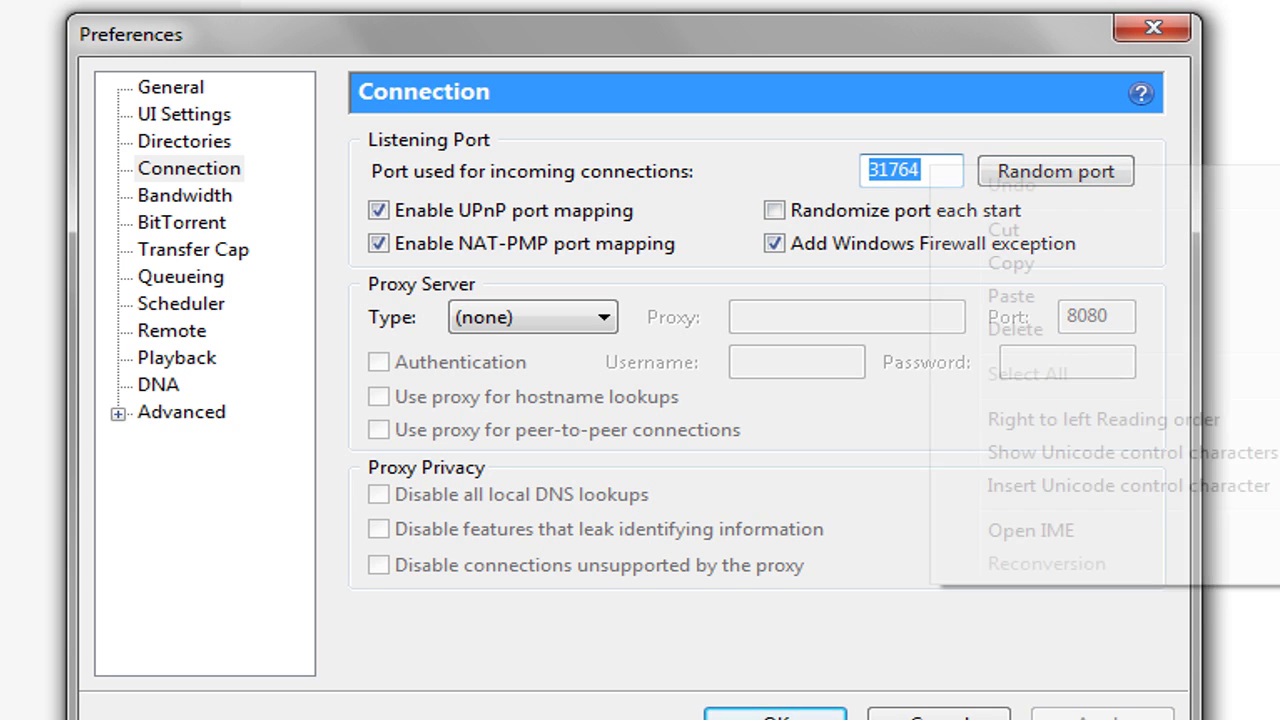
left_click(985, 263)
left_click(775, 717)
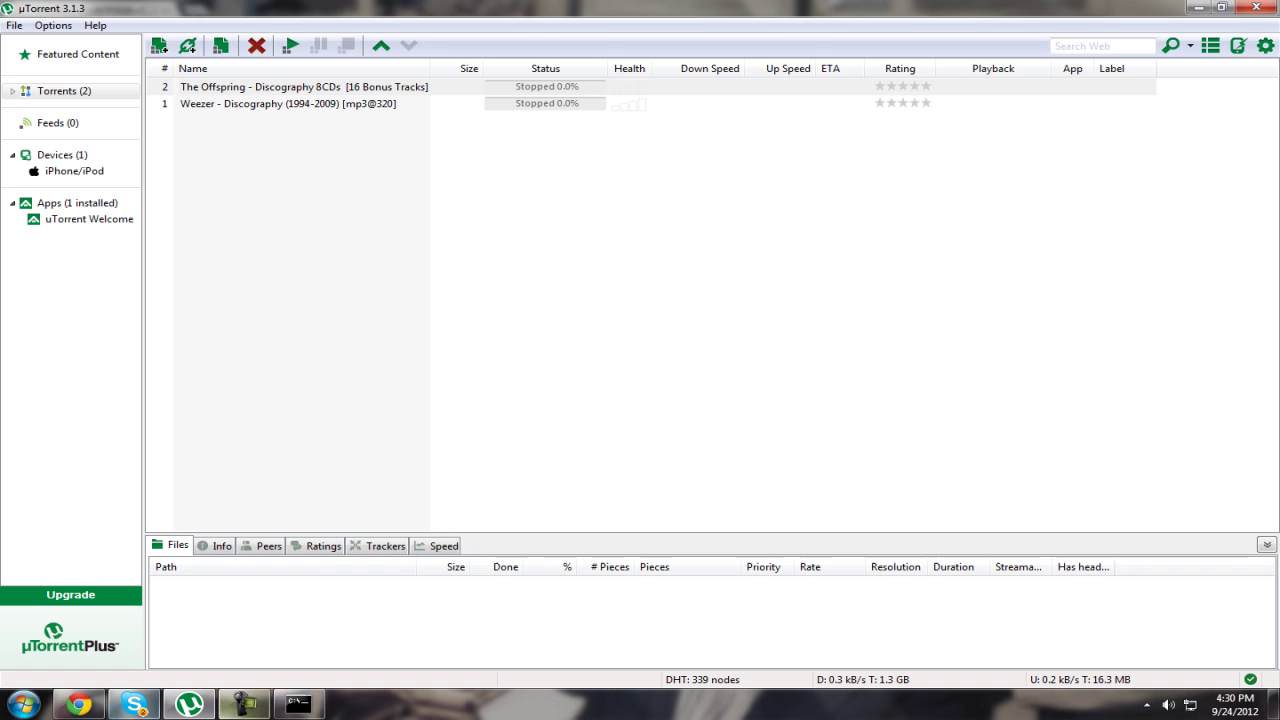
Return to the router page in Chrome and open the firewall's application support settings at the computer selection list
left_click(79, 705)
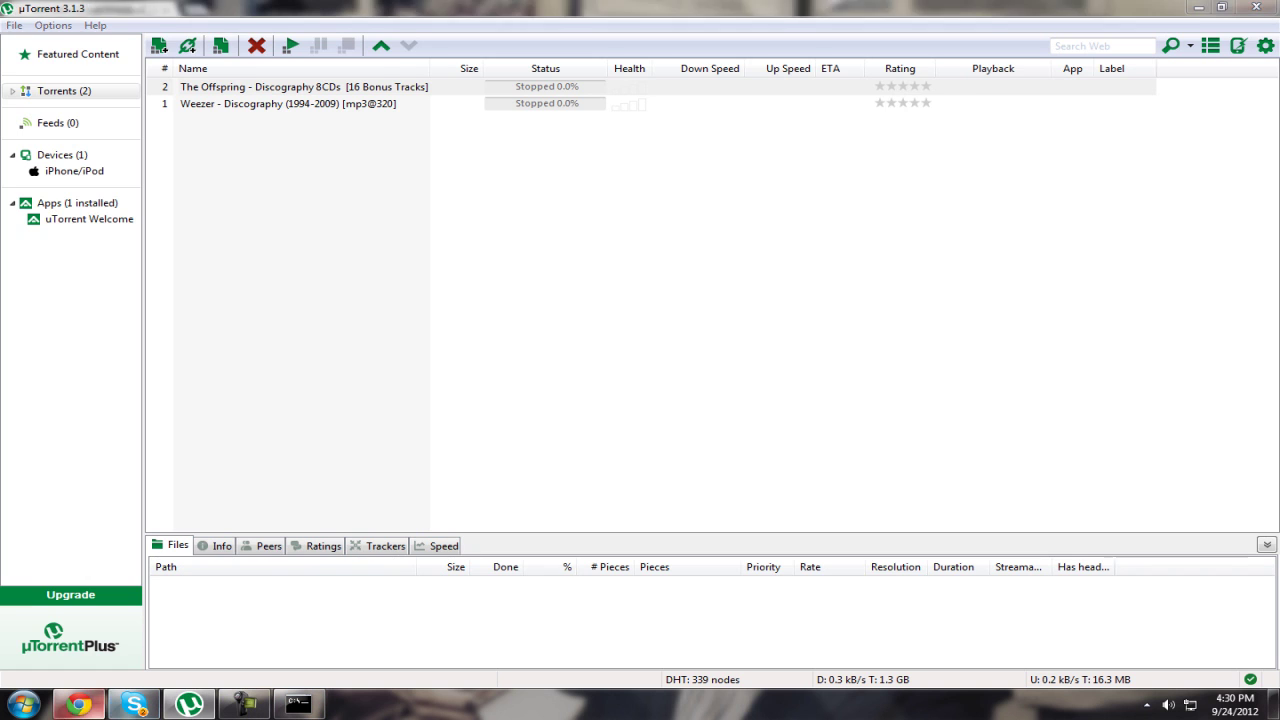
left_click(444, 218)
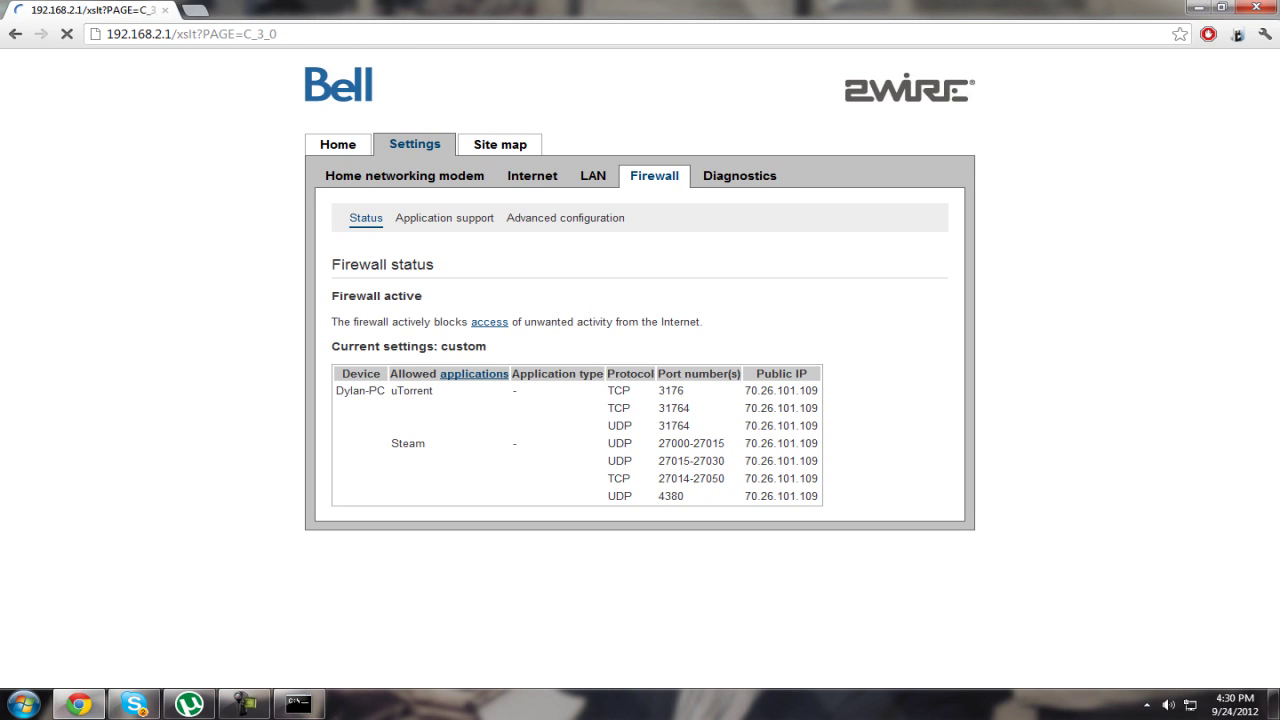
scroll(632, 370, "down", 2)
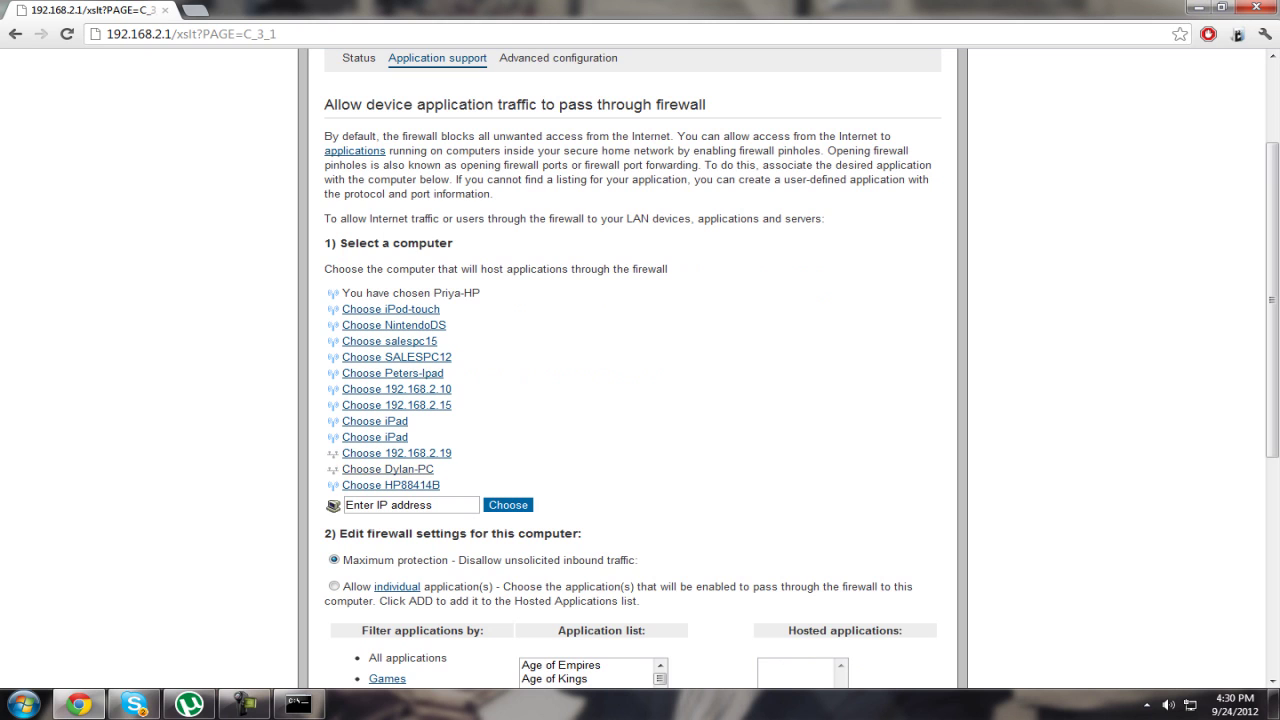
scroll(632, 370, "down", 3)
scroll(632, 370, "up", 4)
scroll(632, 370, "down", 1)
left_click_drag(520, 437, 326, 267)
left_click(540, 420)
Check this PC's name in the Windows Computer window and close it again
left_click(22, 704)
left_click(300, 492)
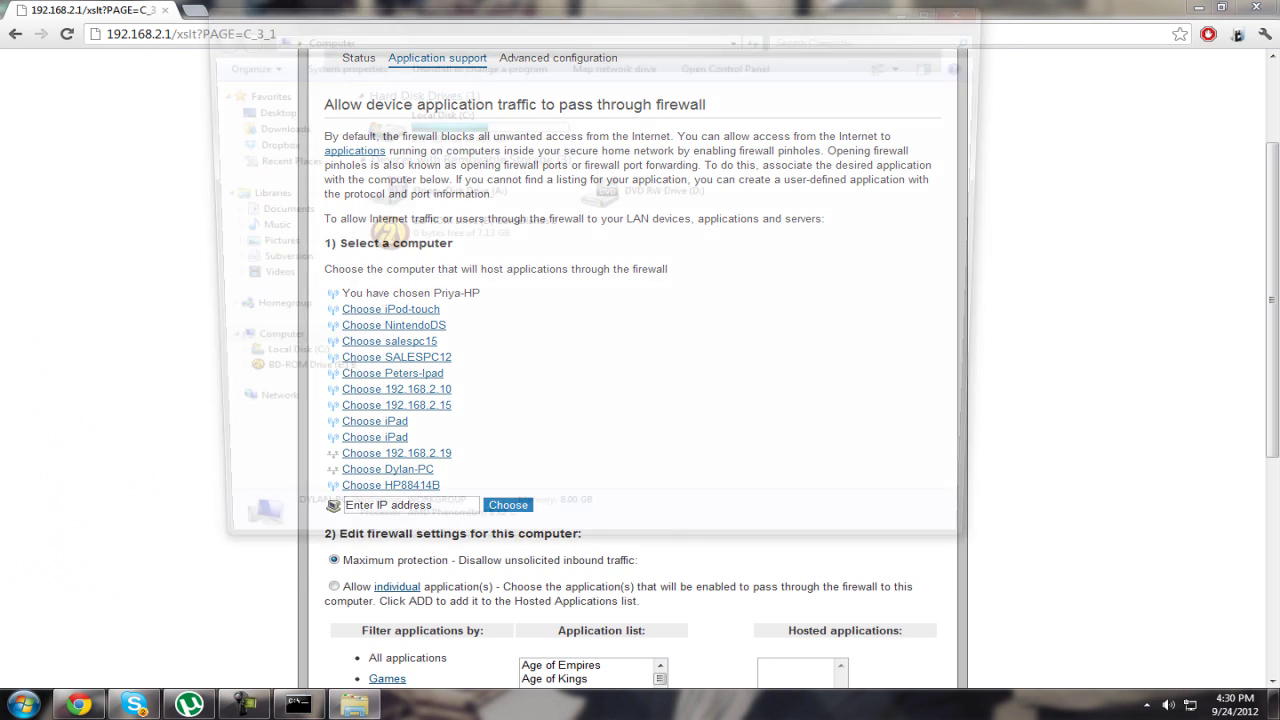
left_click(973, 8)
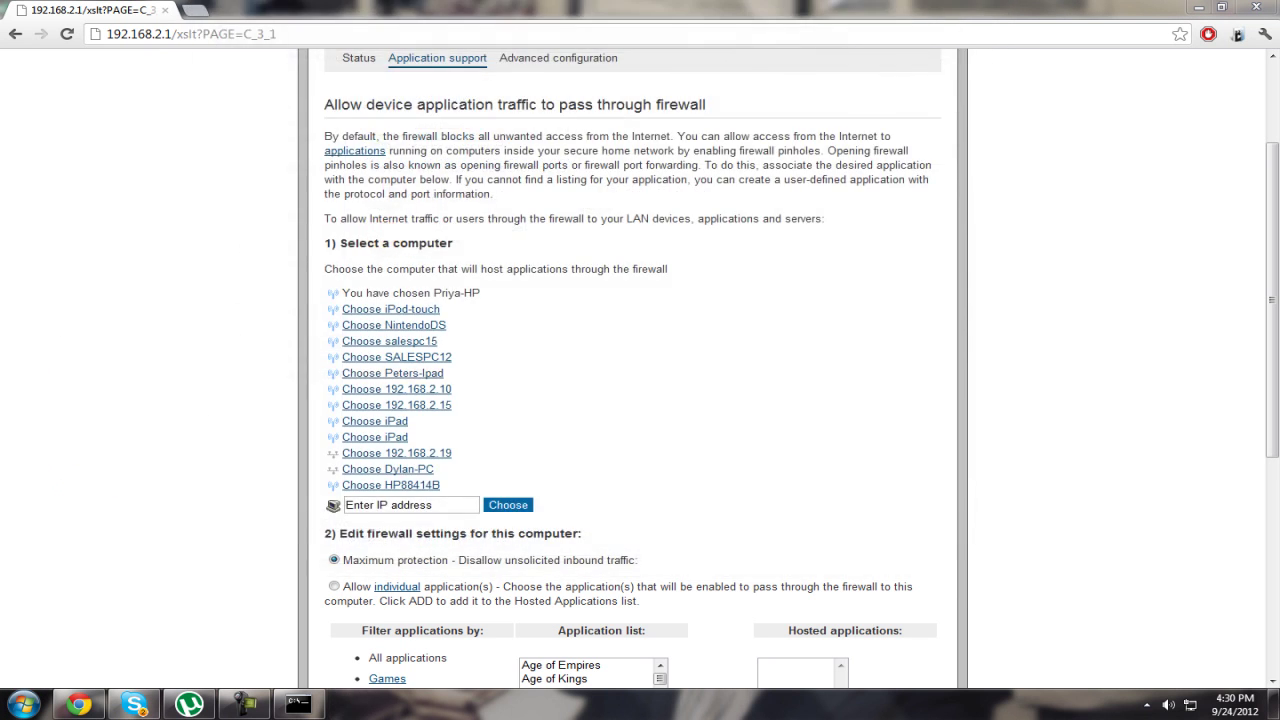
left_click(22, 704)
key("Escape")
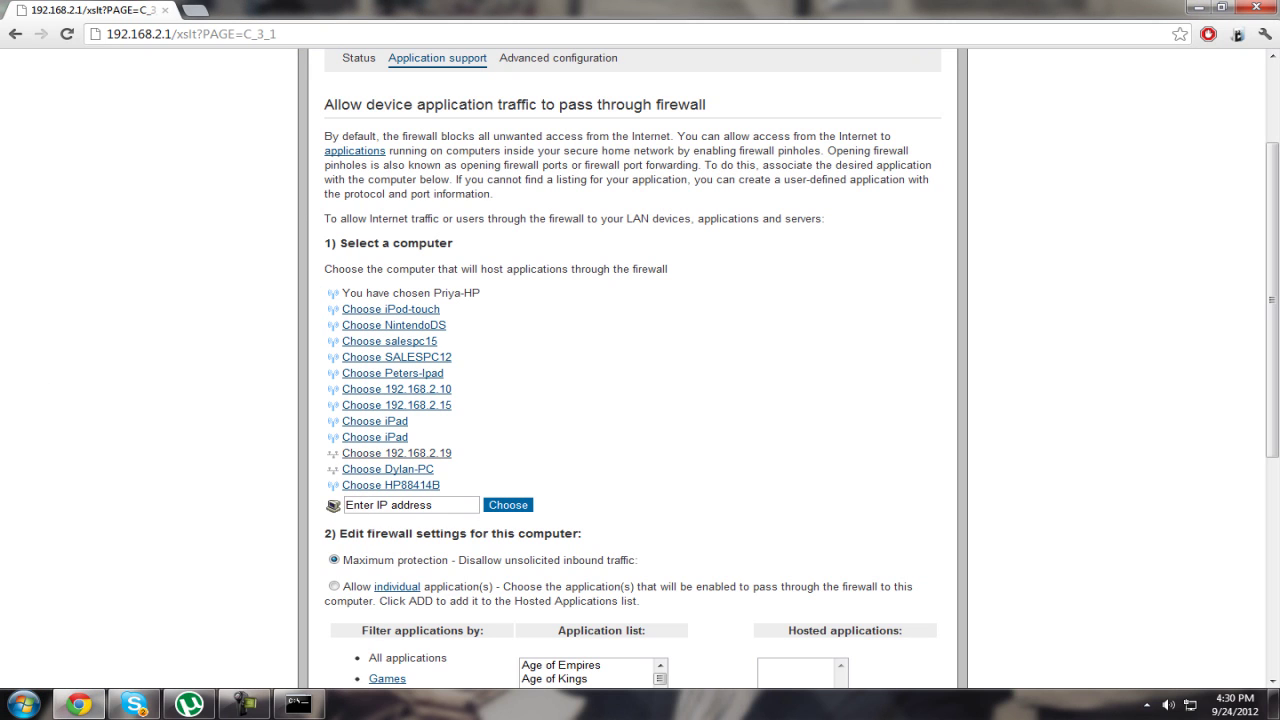
Choose this PC as the application host and open the form for a new user-defined application
left_click(388, 469)
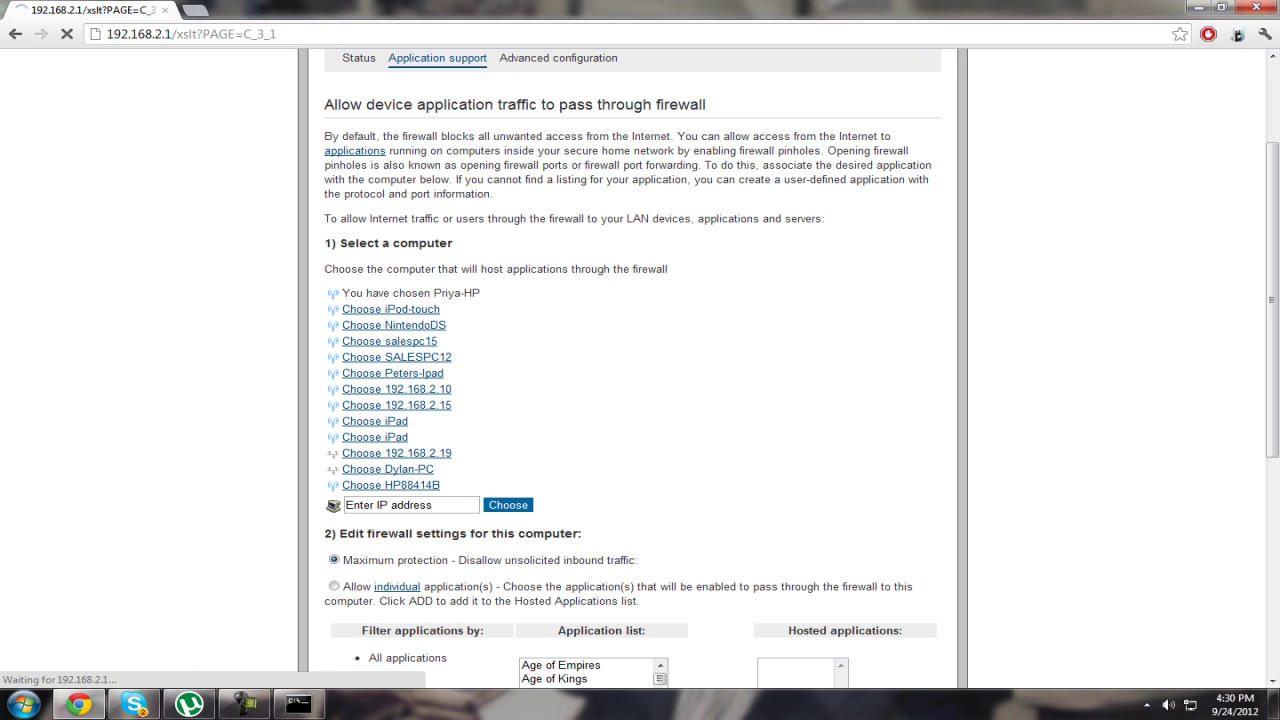
scroll(632, 400, "down", 3)
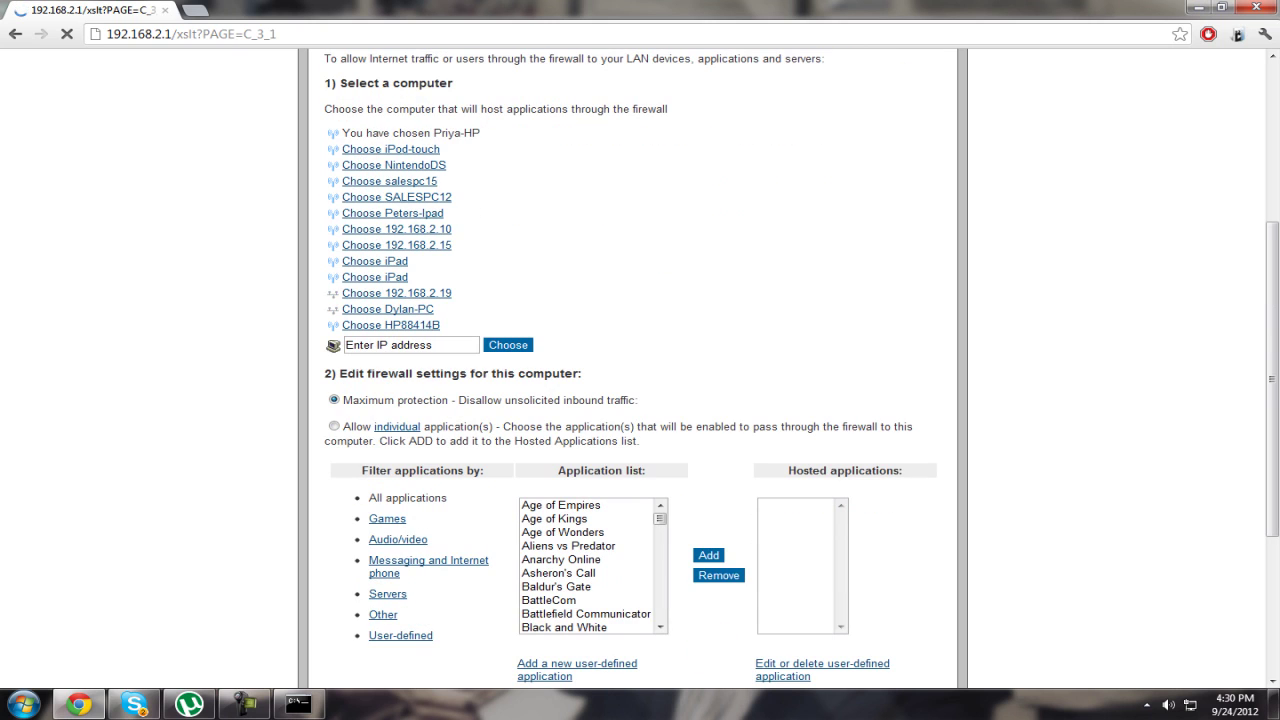
scroll(632, 400, "down", 4)
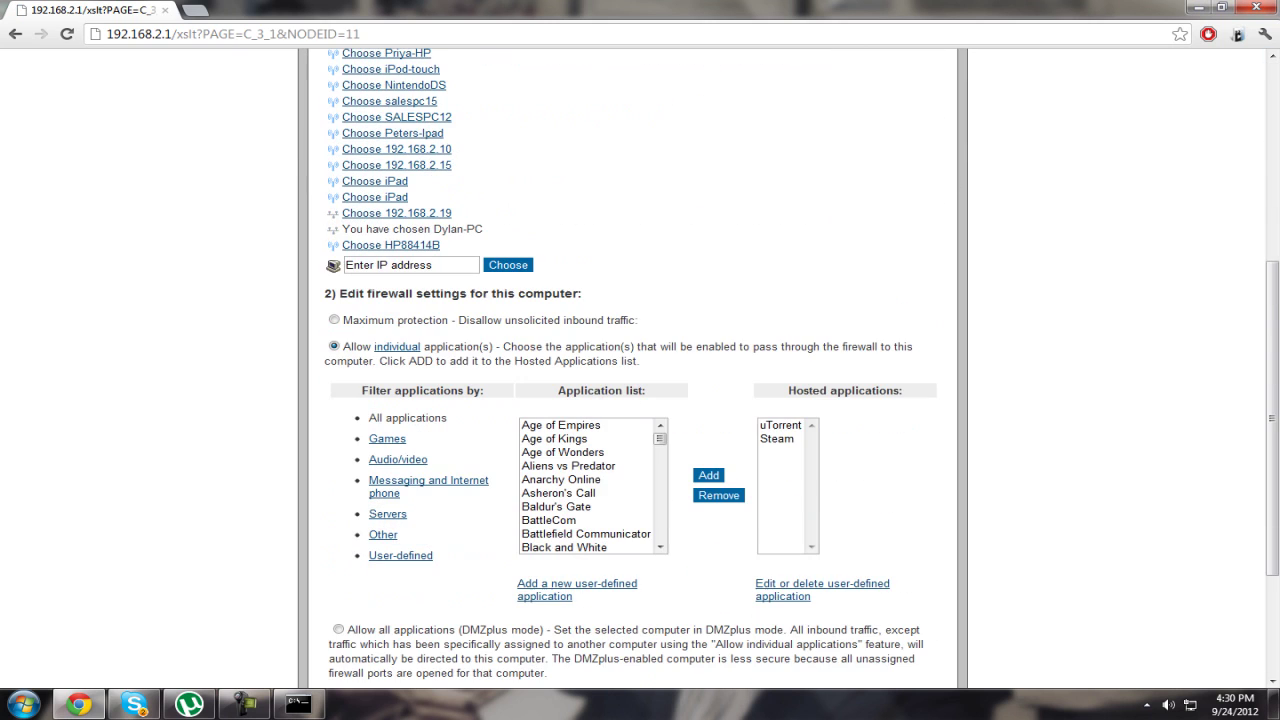
scroll(590, 485, "down", 2)
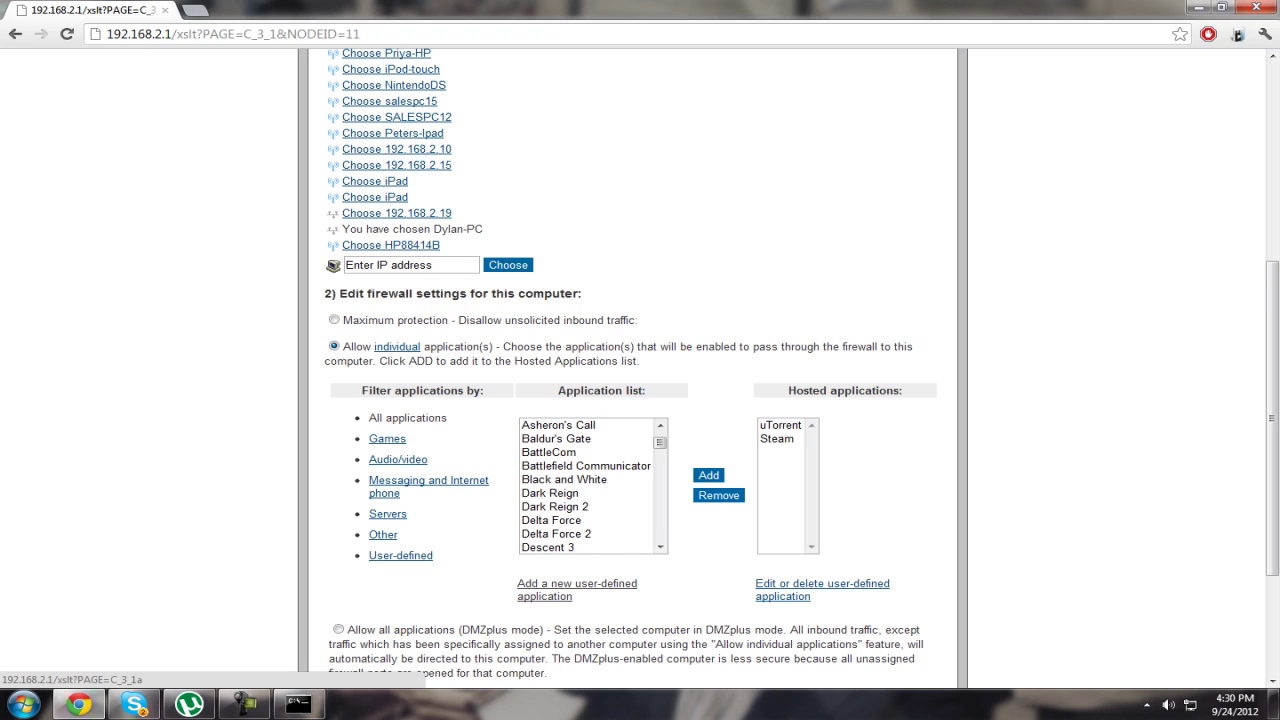
left_click(545, 596)
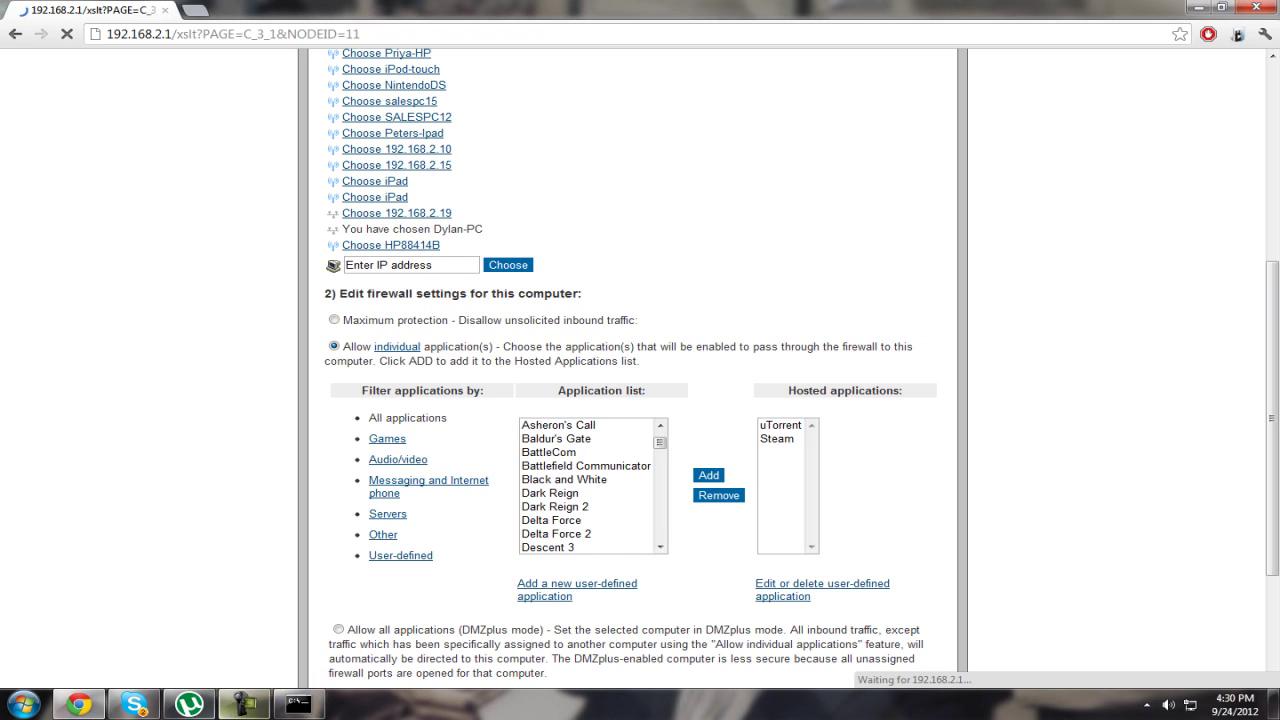
mouse_move(244, 705)
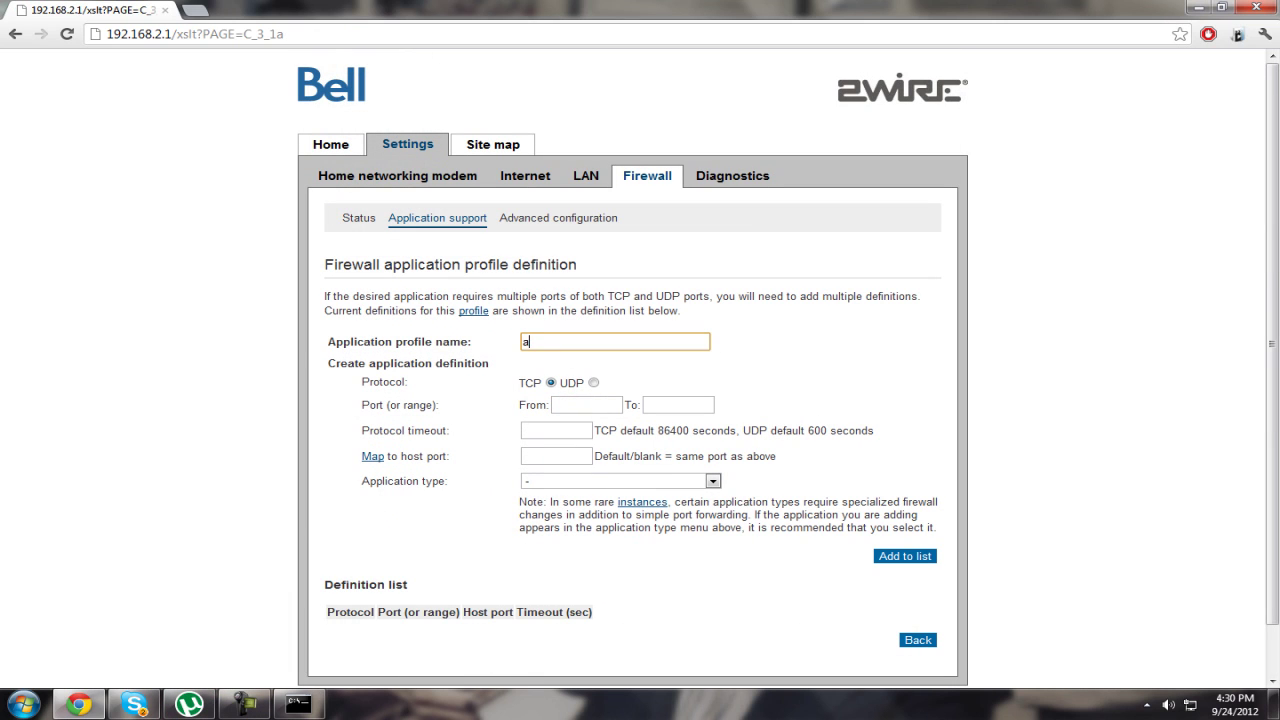
Add a TCP definition for ports 31764 to 31764 under the application profile name blah
key("BackSpace")
left_click(619, 430)
left_click(596, 406)
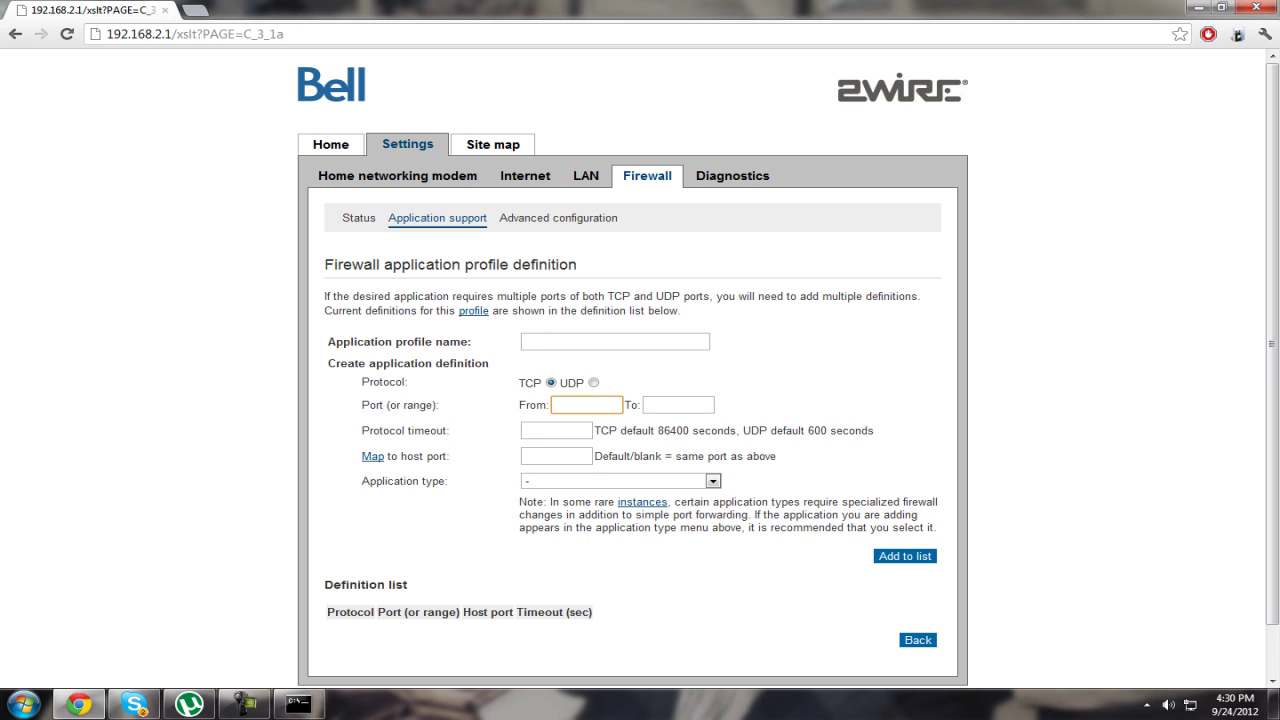
type("31764")
key("Tab")
type("31764")
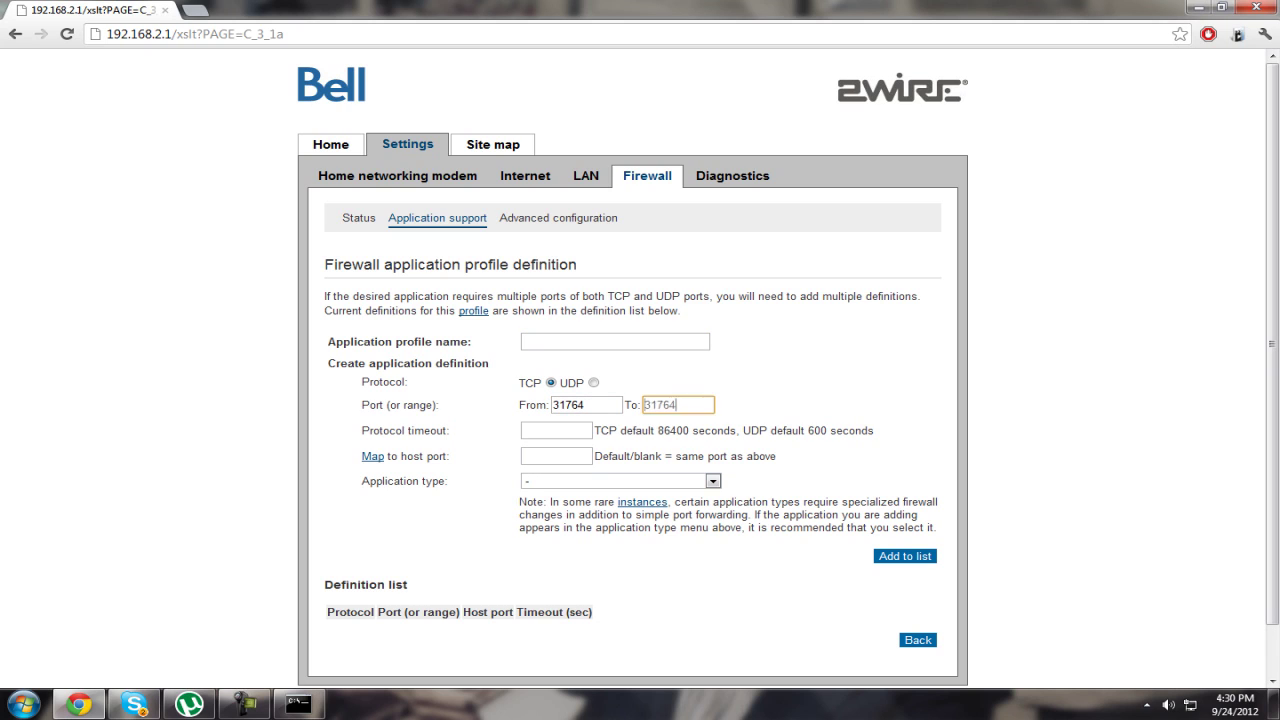
left_click(598, 342)
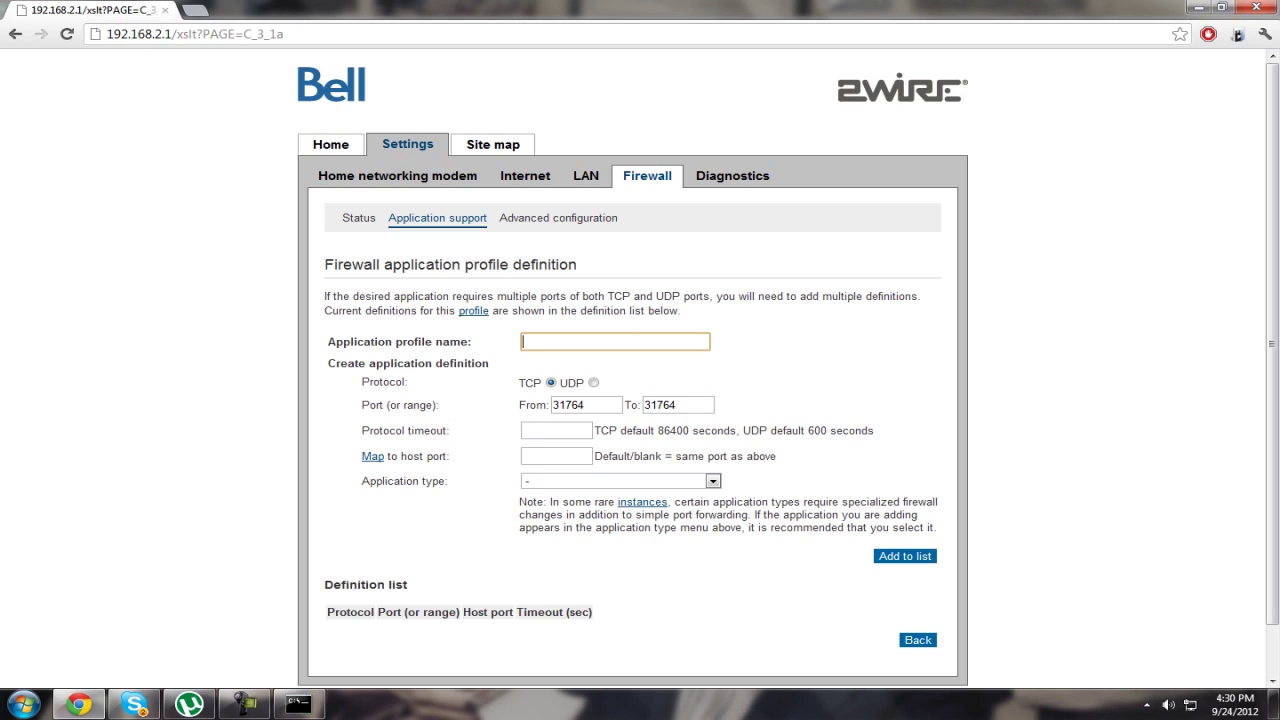
type("blah")
key("Return")
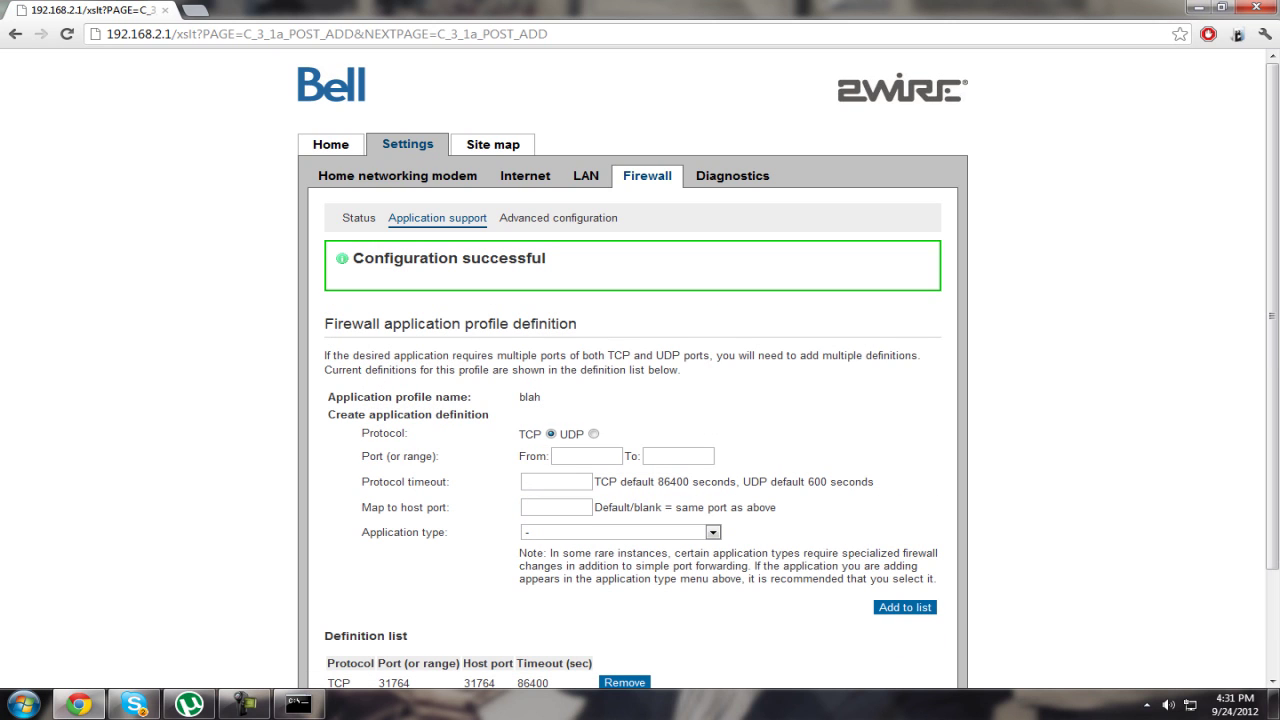
Add a UDP definition for ports 31764 to 31764 to the blah profile
left_click(594, 434)
left_click(557, 482)
left_click(587, 456)
type("31764")
key("Tab")
type("31764")
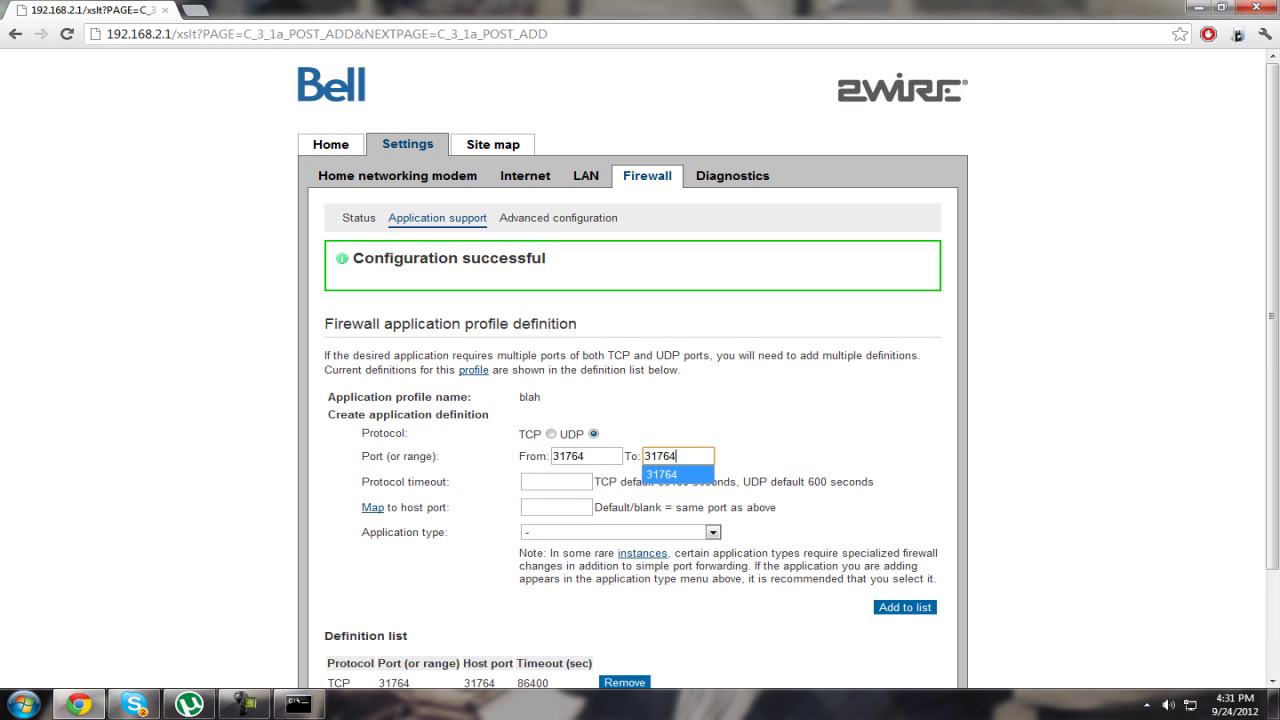
key("Return")
scroll(632, 400, "down", 1)
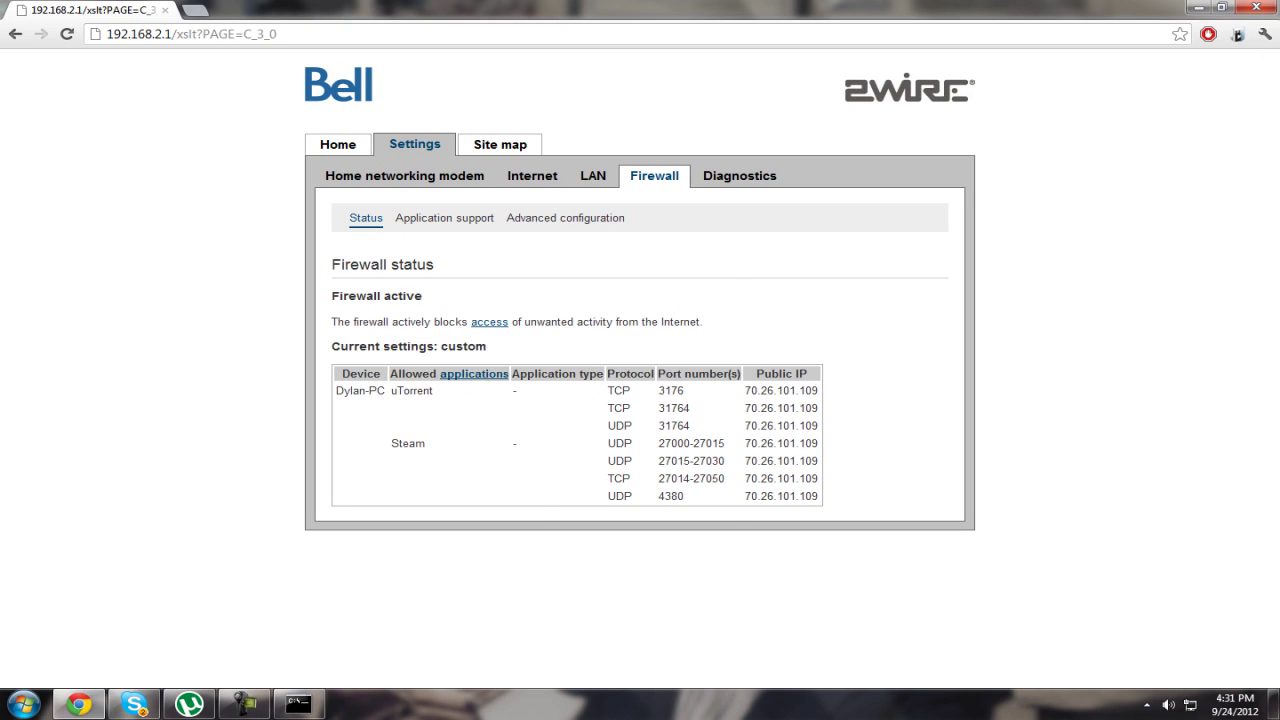
Reload the firewall status and choose this PC as the application host in the firewall's application support settings
key("F5")
left_click(444, 218)
scroll(640, 400, "down", 1)
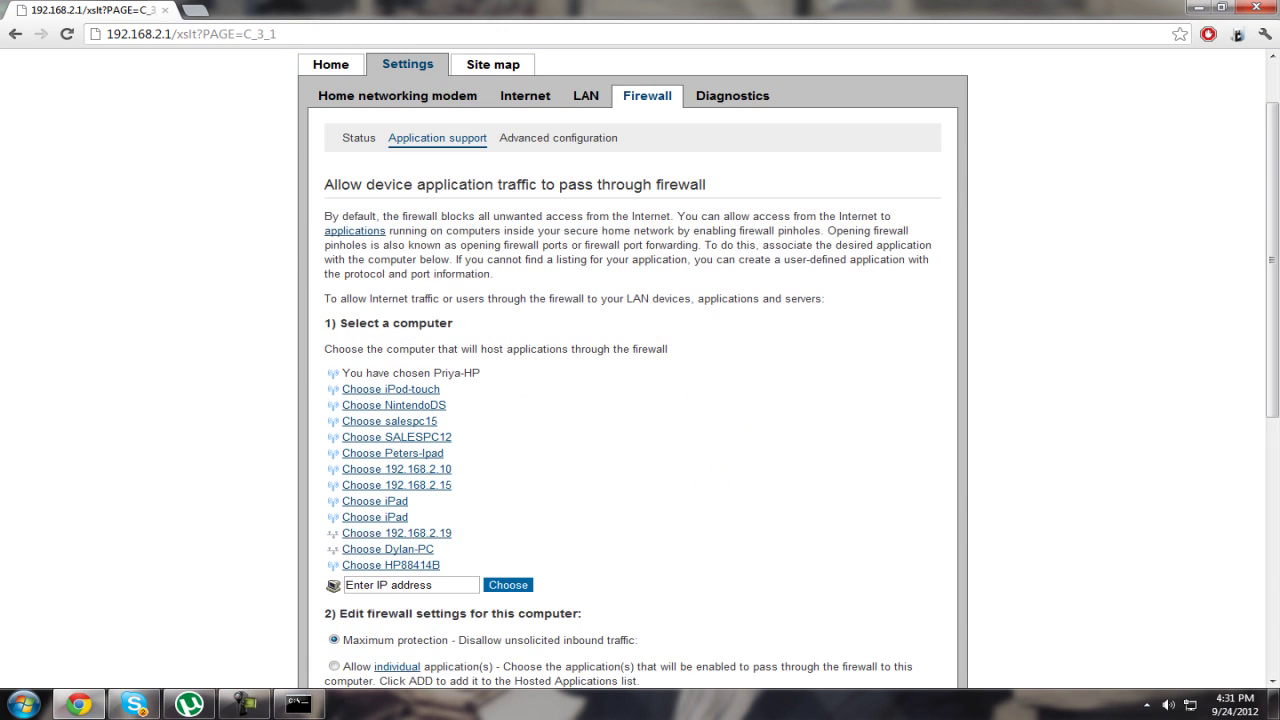
left_click(388, 549)
scroll(632, 380, "down", 3)
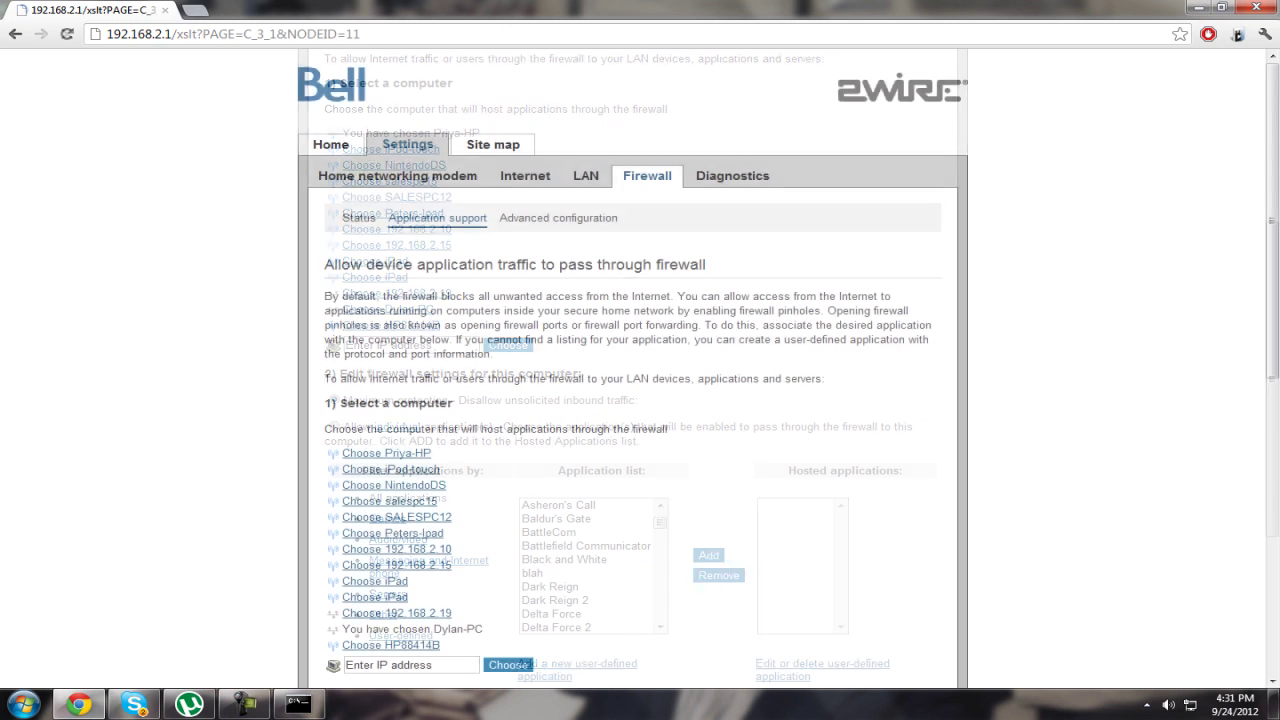
scroll(590, 487, "down", 10)
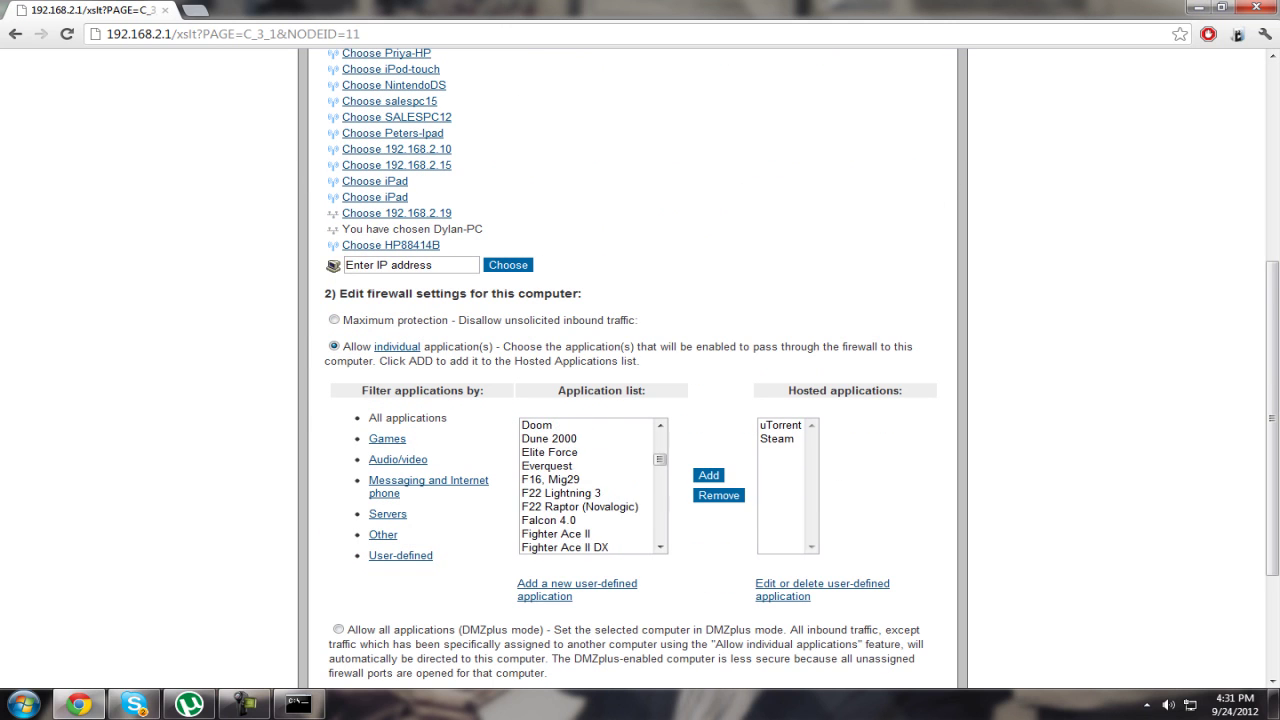
Select the blah profile in the application list and look through the remaining applications and this PC's hosted applications
scroll(590, 487, "up", 12)
scroll(592, 630, "down", 3)
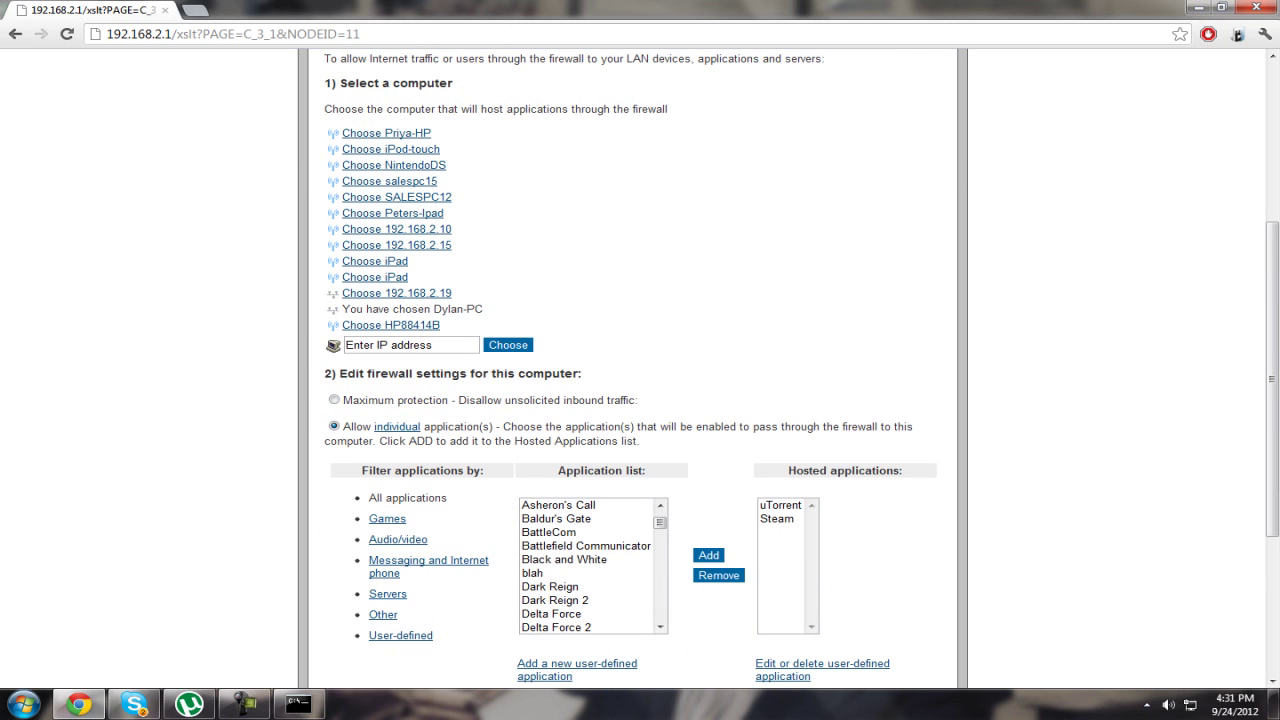
left_click(533, 573)
scroll(592, 566, "down", 2)
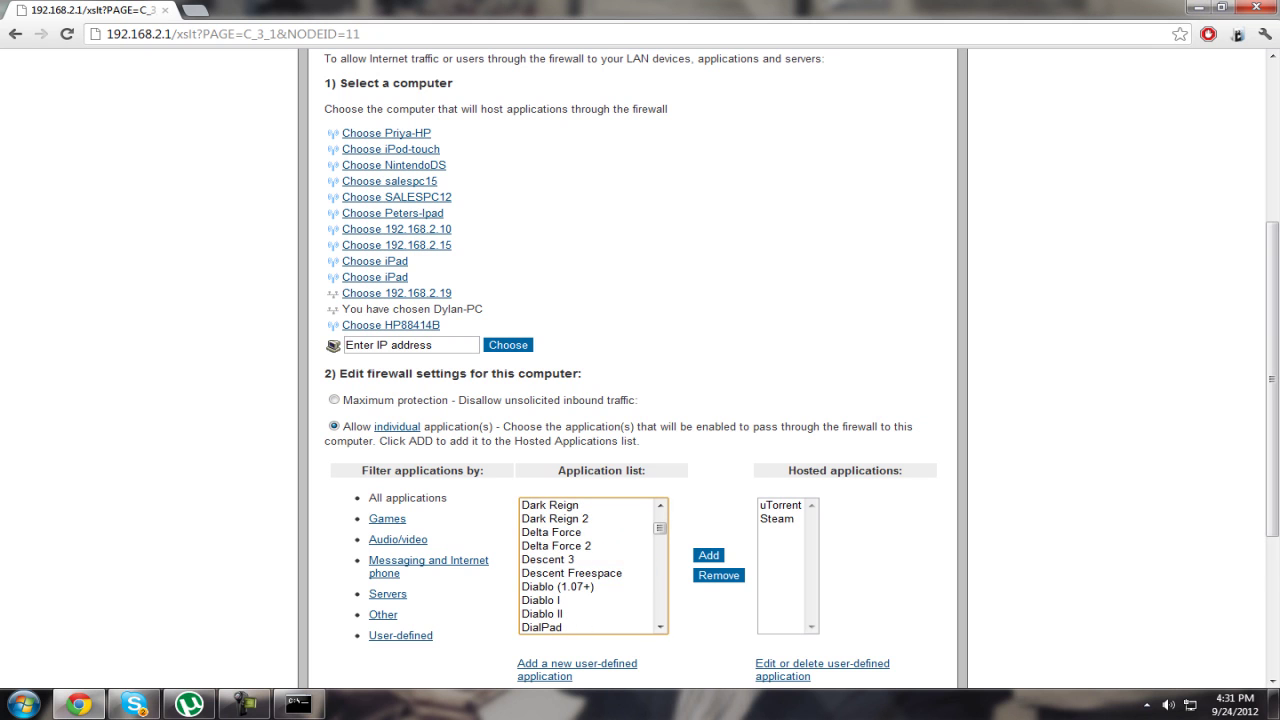
scroll(630, 400, "down", 2)
scroll(592, 406, "down", 4)
scroll(592, 405, "down", 8)
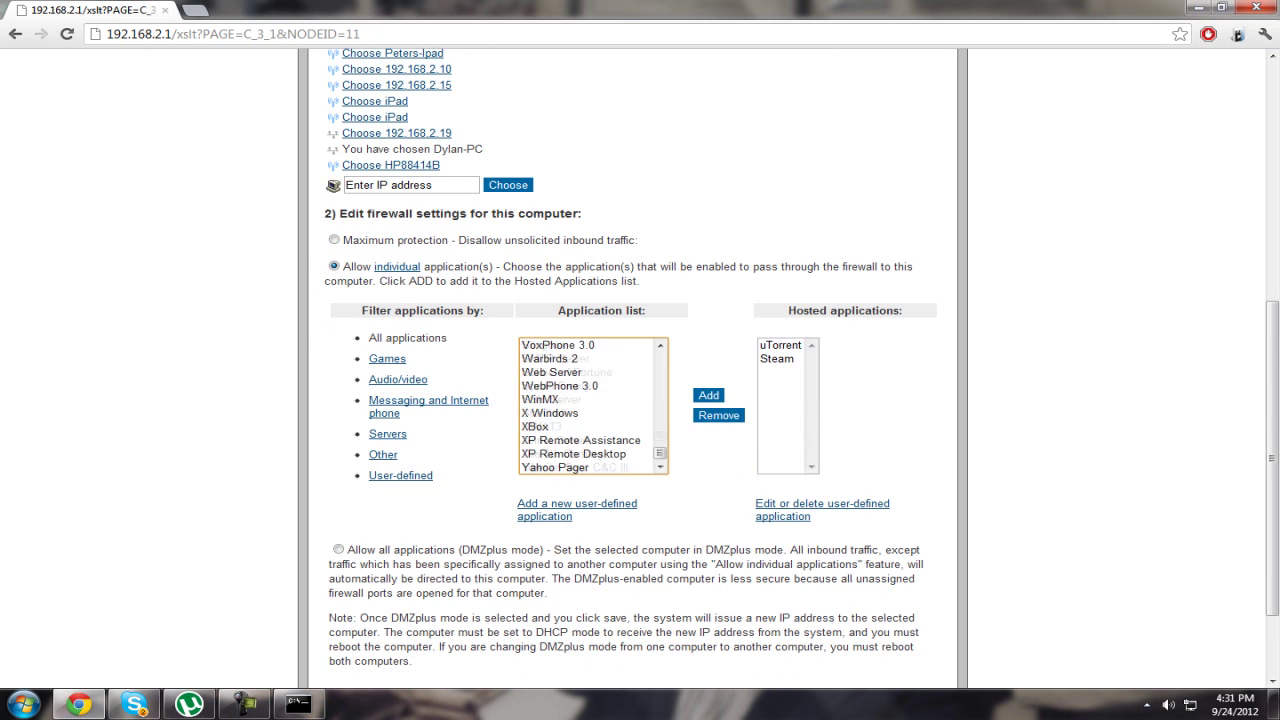
scroll(592, 405, "up", 1)
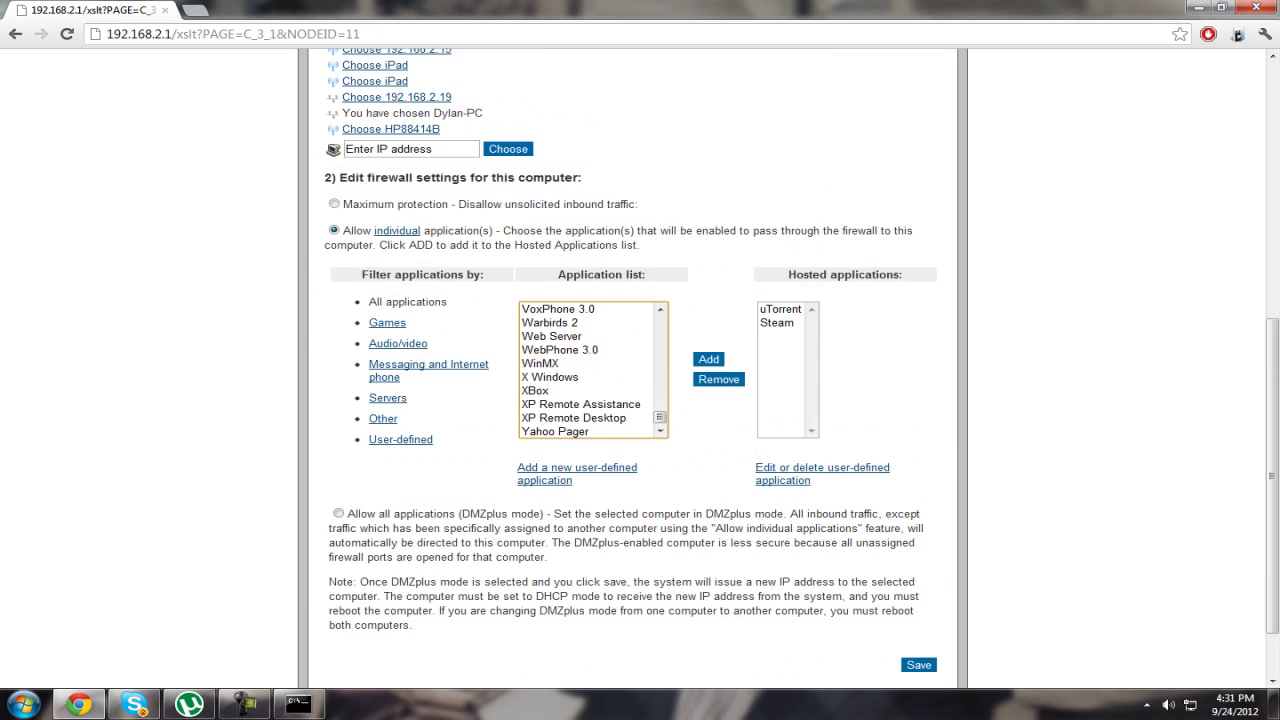
scroll(592, 405, "up", 10)
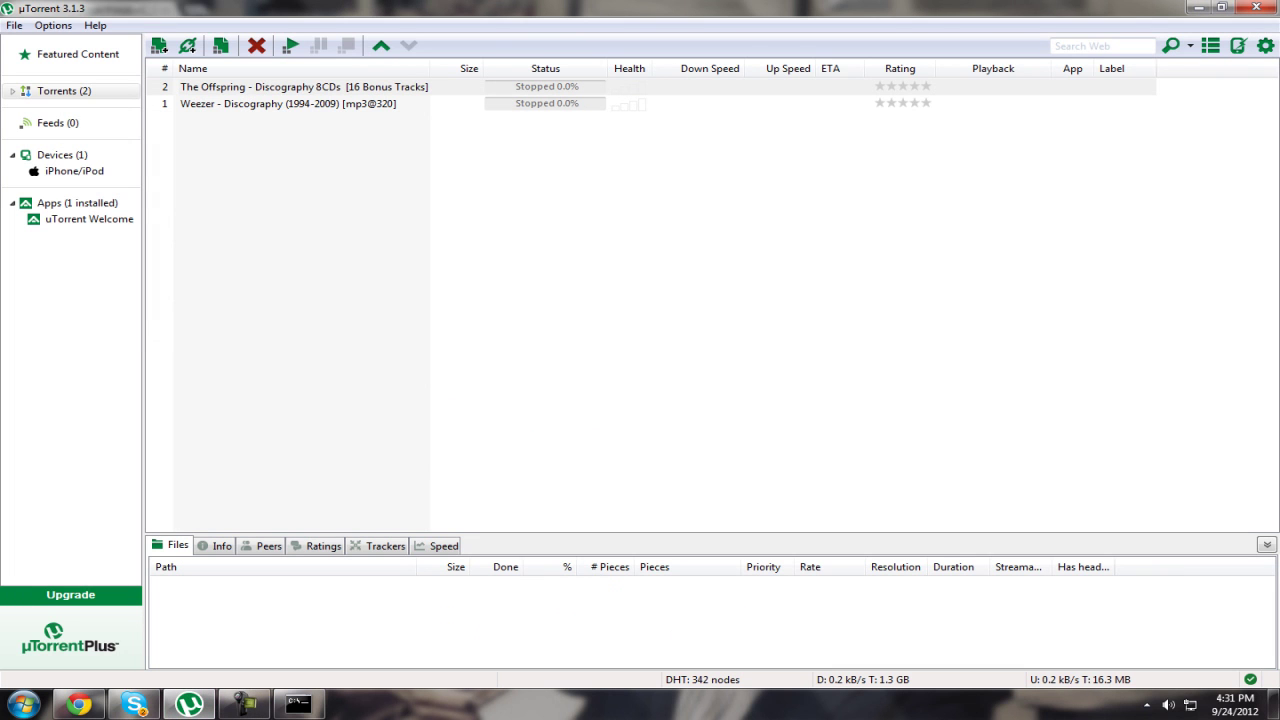
Switch to µTorrent and view the incoming port settings in its Connection preferences
left_click(53, 25)
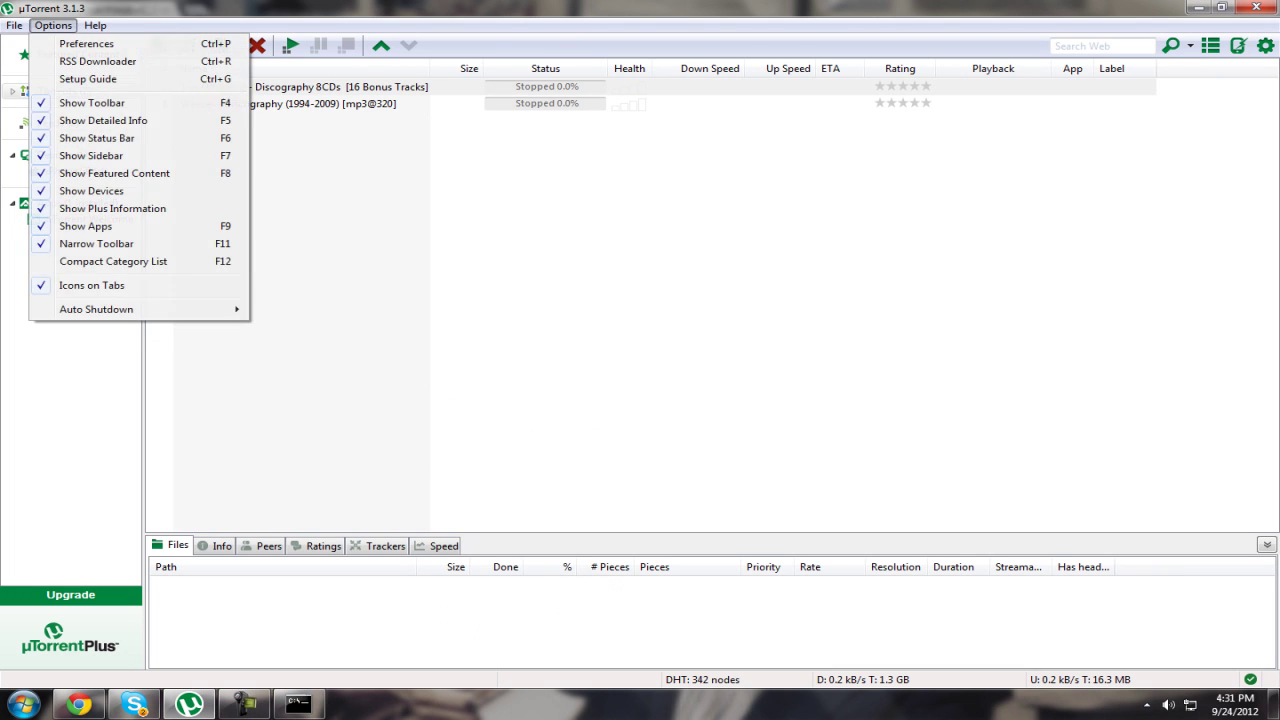
left_click(70, 37)
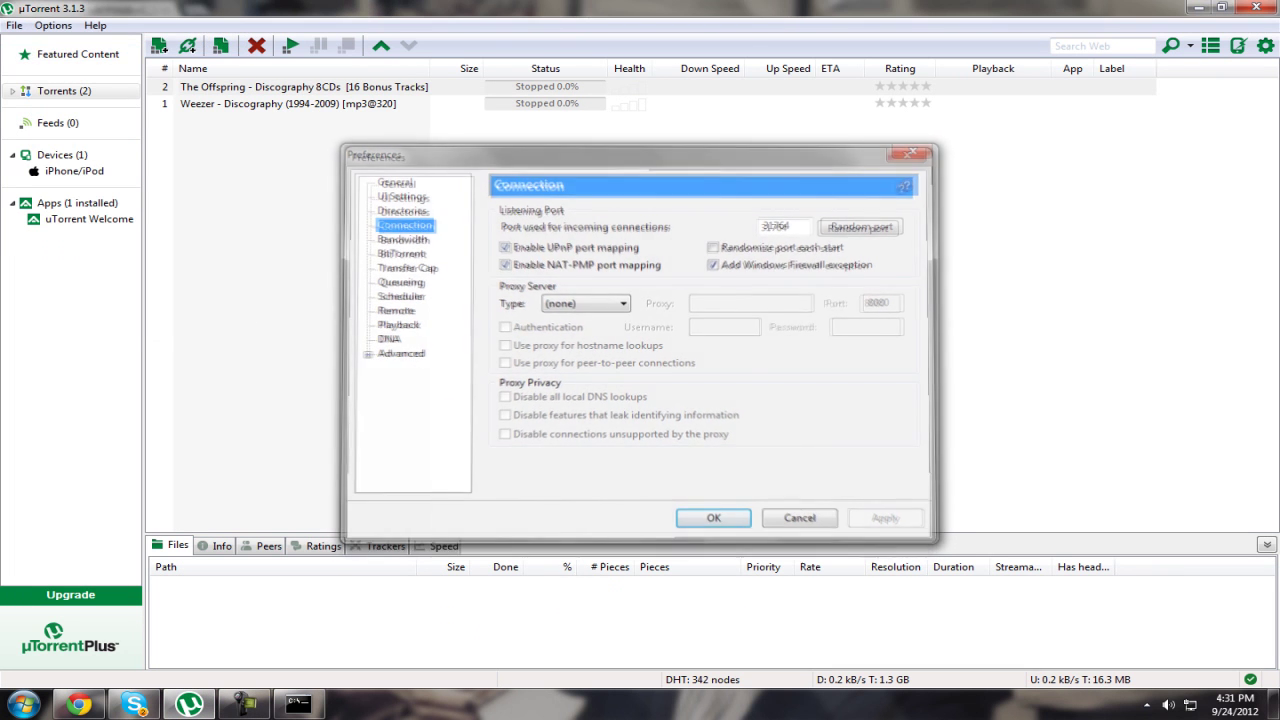
Try turning off Automatic Port Mapping in the µTorrent Setup Guide and cancel the guide without running the tests
left_click(14, 25)
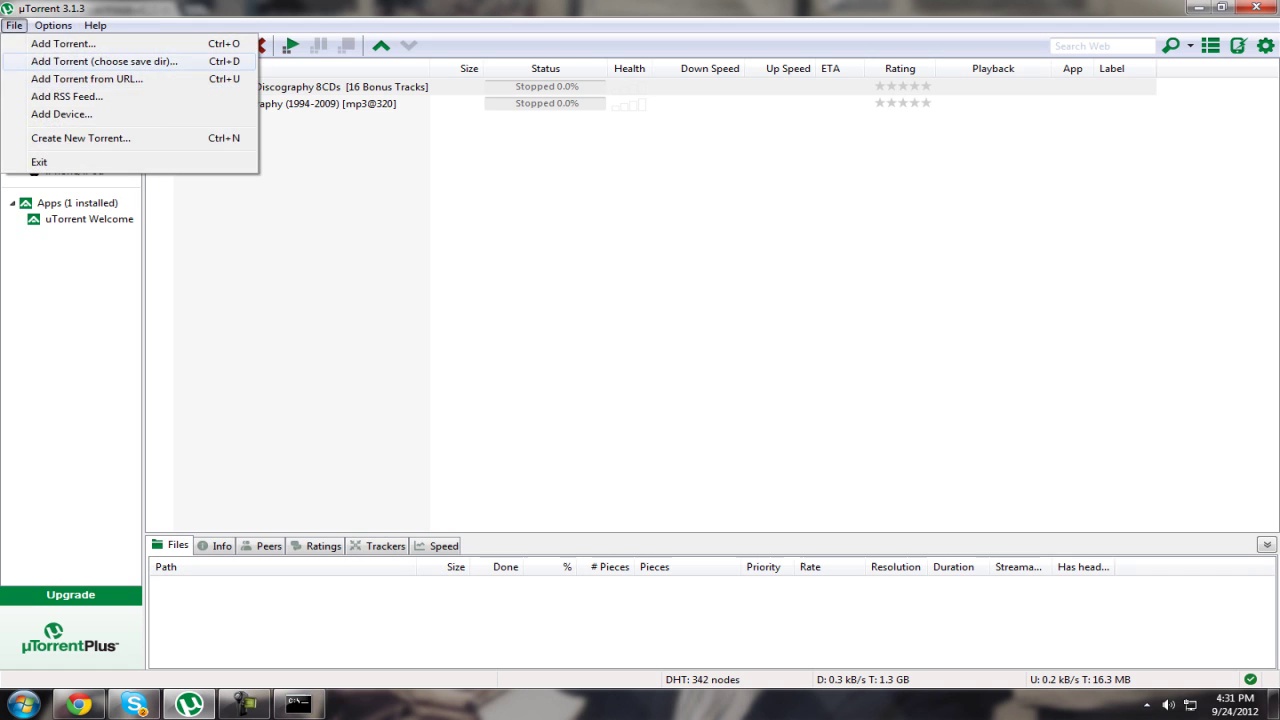
mouse_move(53, 25)
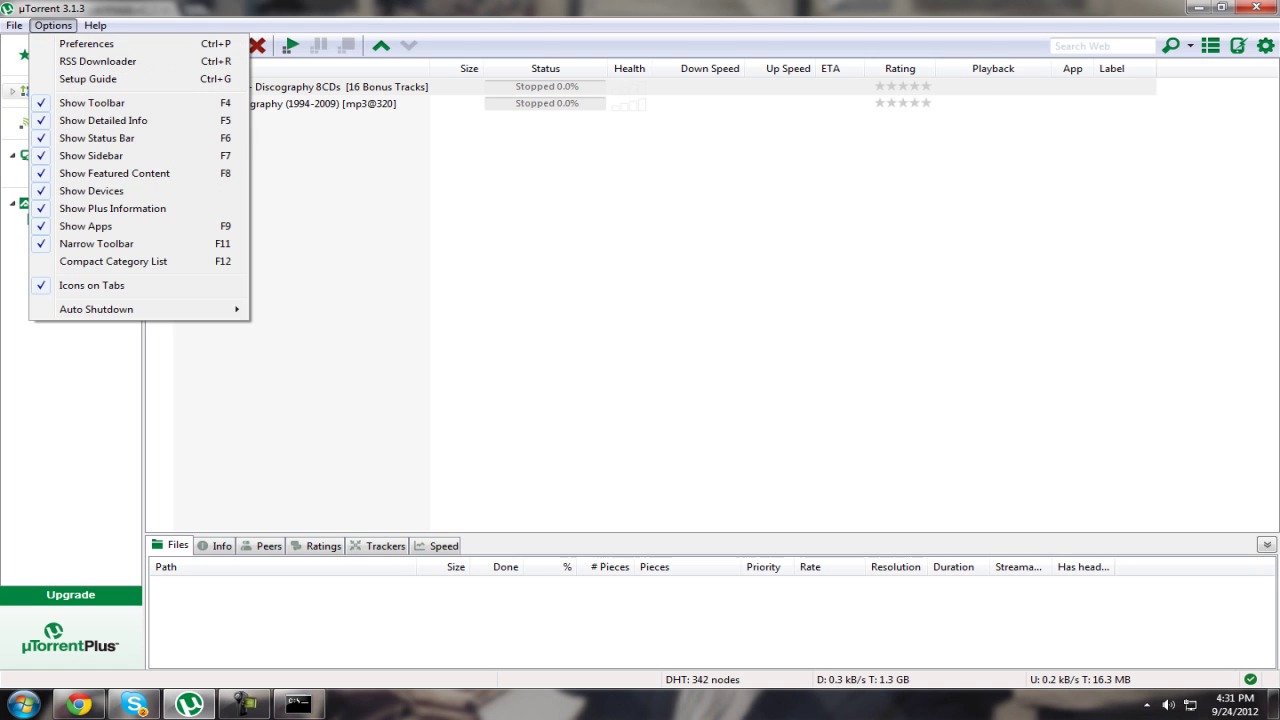
left_click(70, 79)
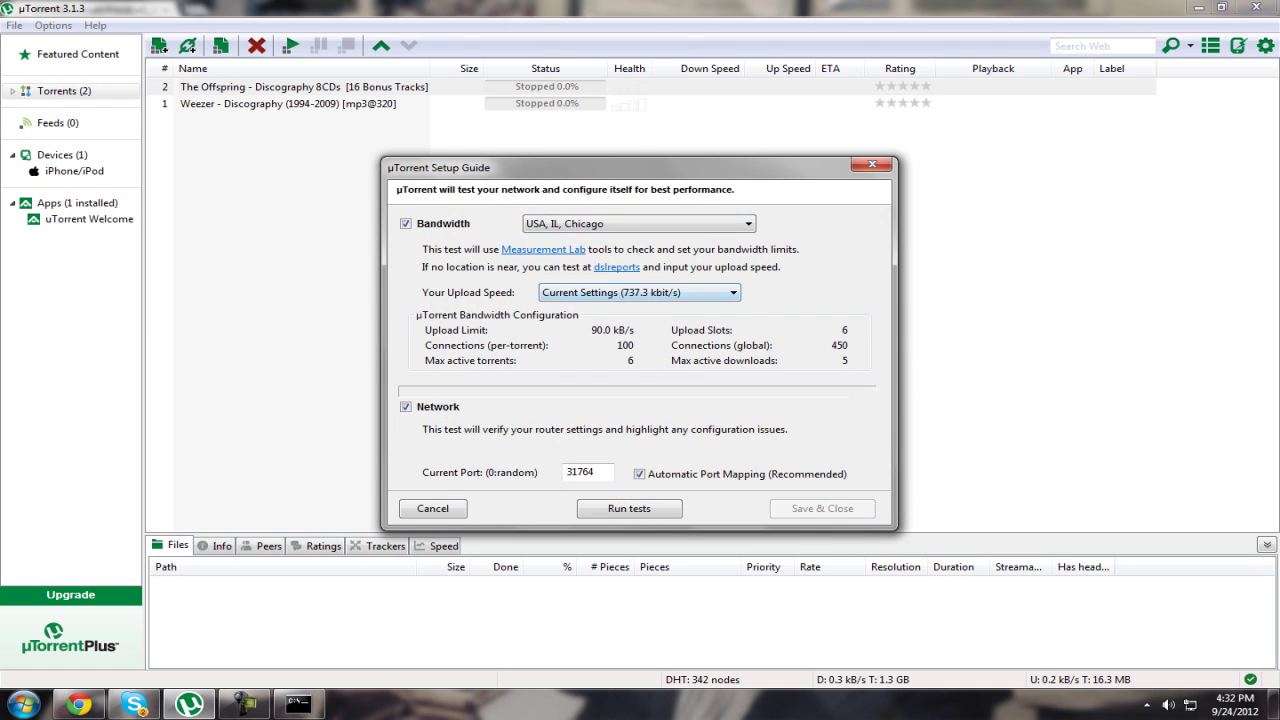
left_click(660, 293)
left_click(660, 293)
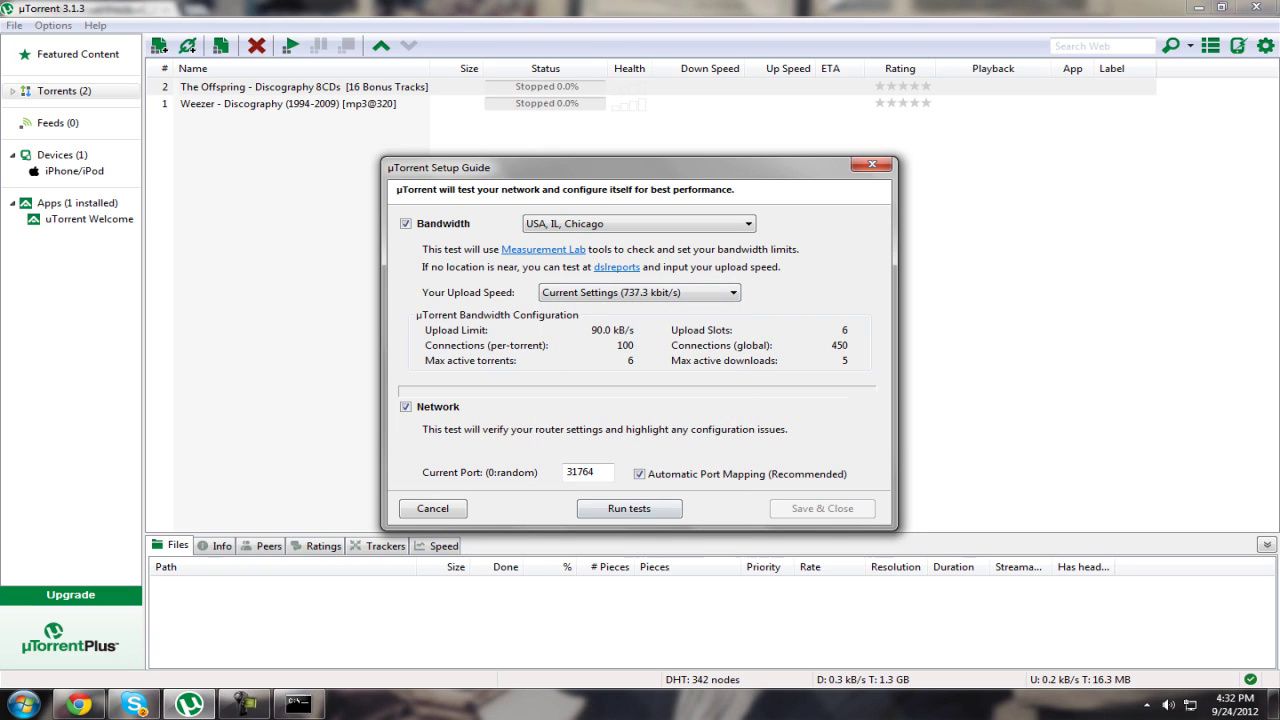
left_click(640, 474)
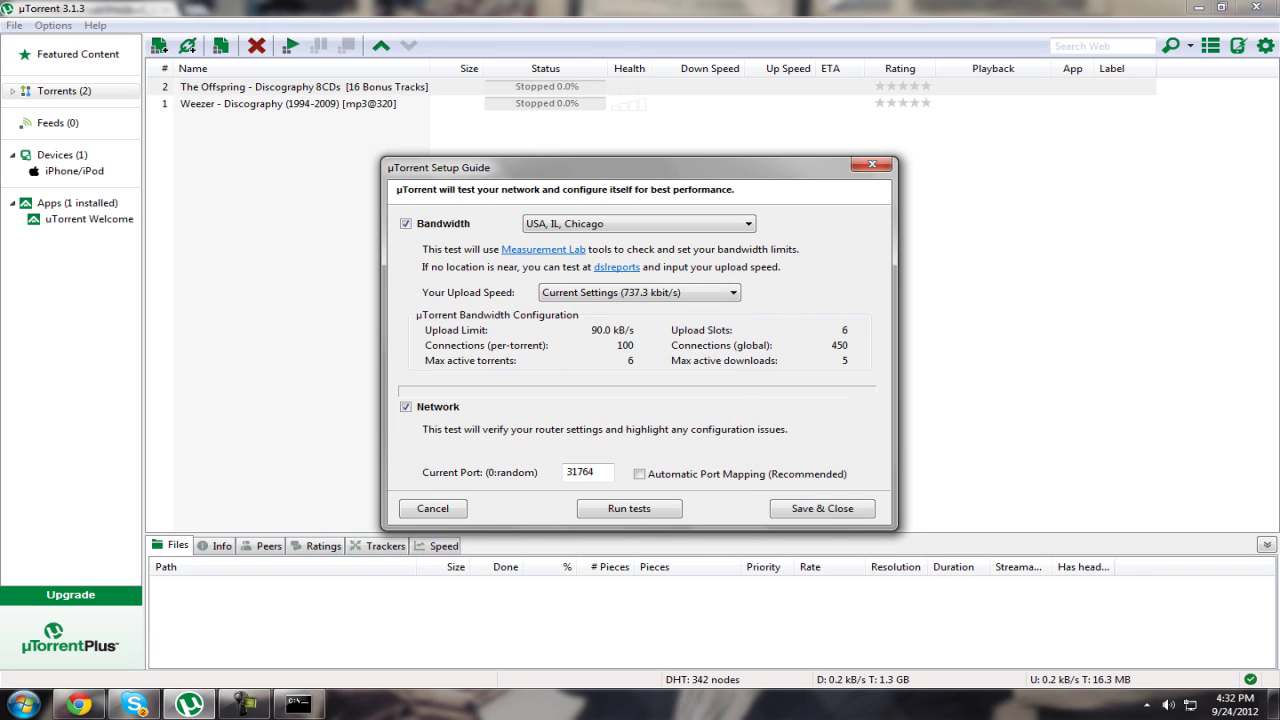
left_click(433, 509)
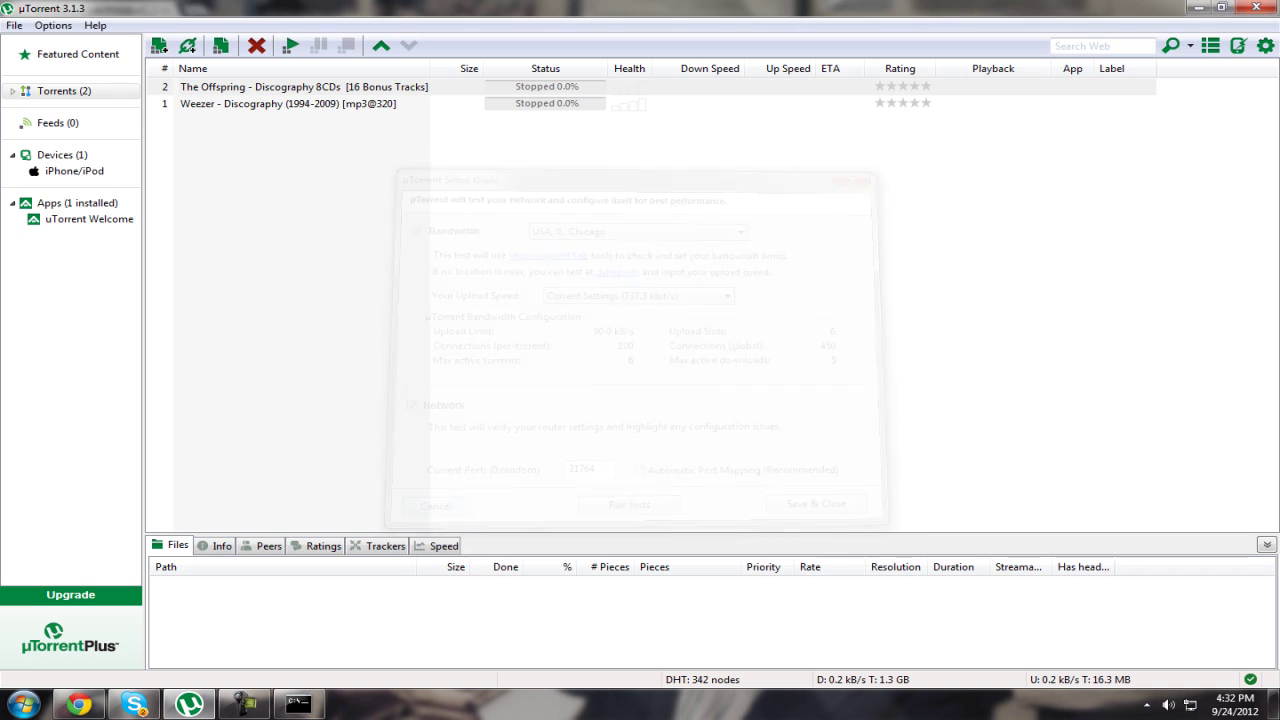
left_click(433, 508)
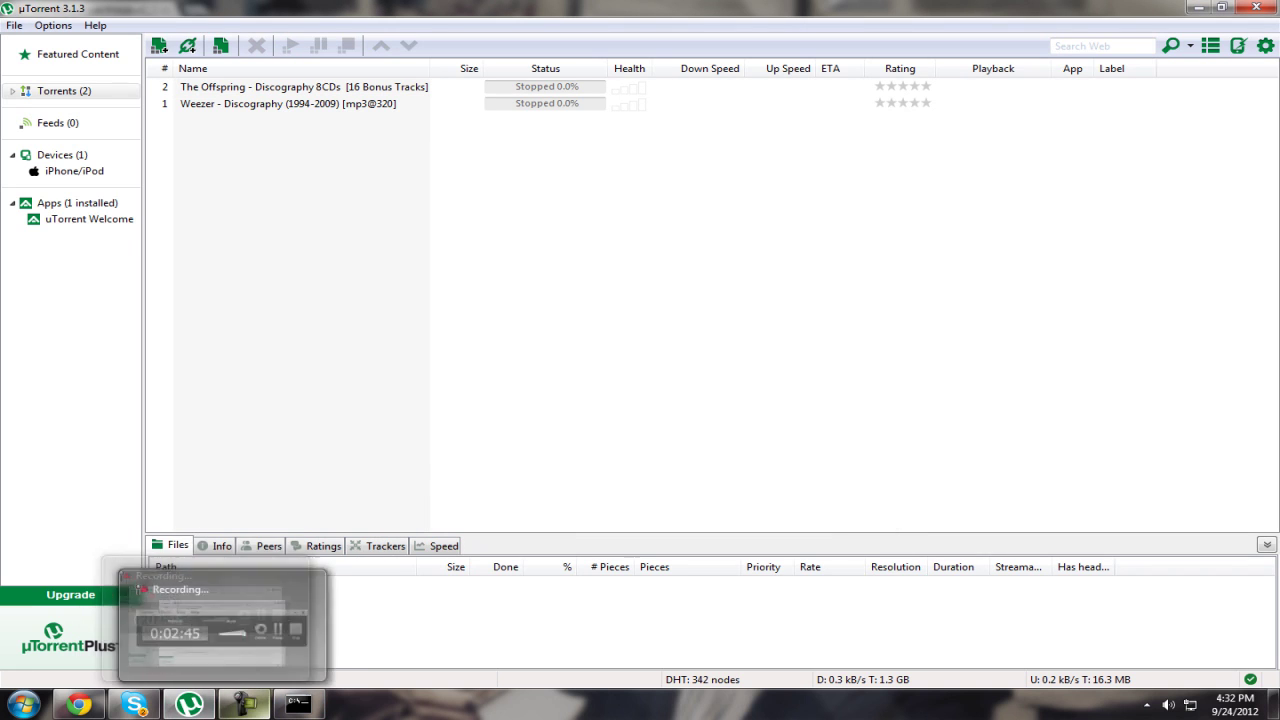
left_click(244, 705)
left_click(244, 705)
left_click(244, 705)
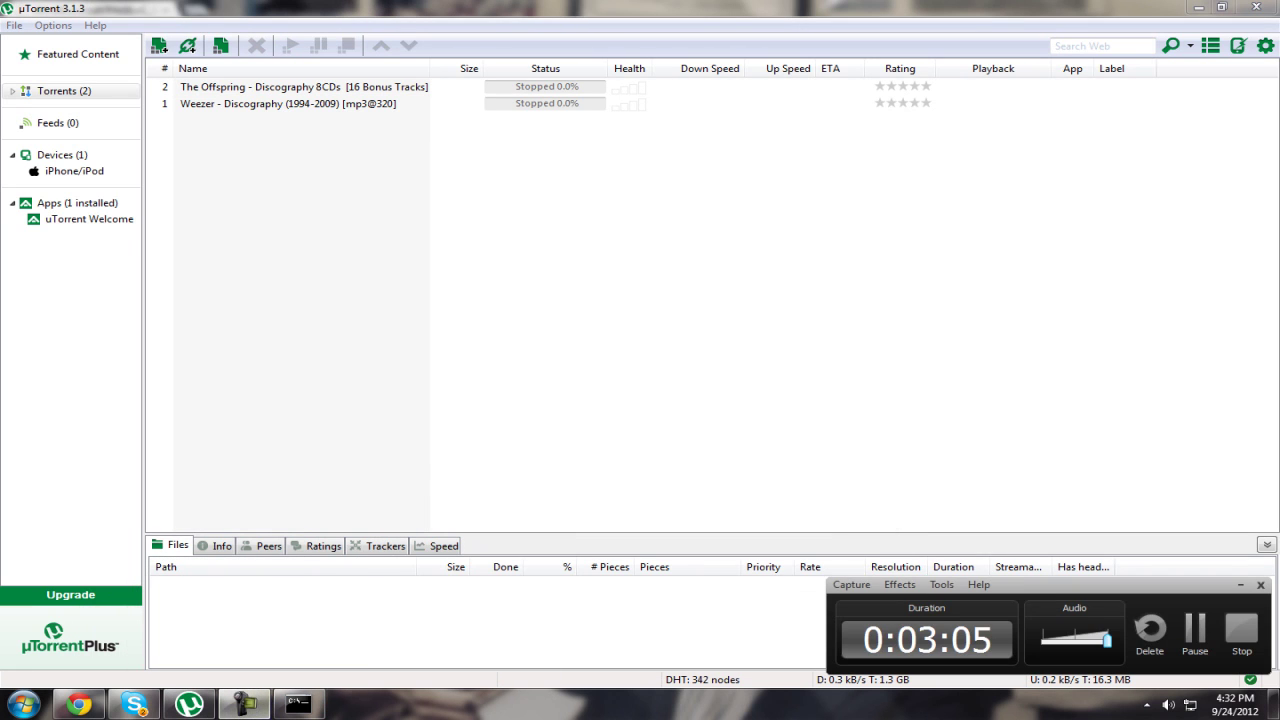